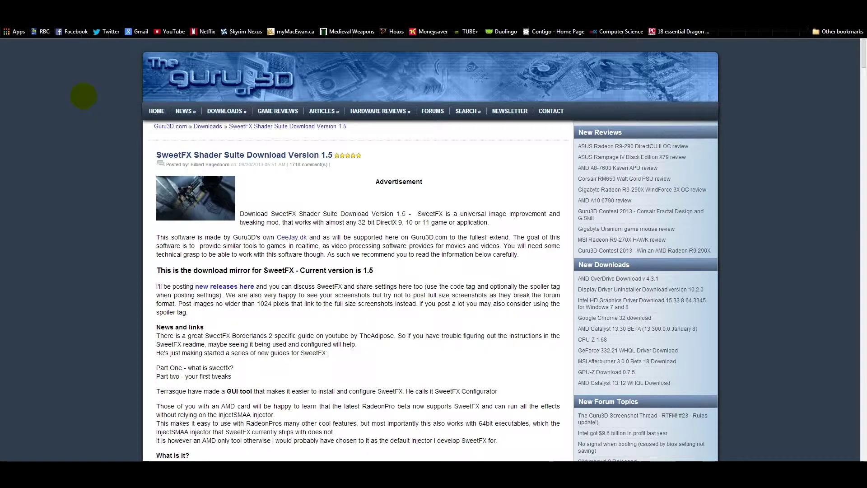
Step: Scroll the Guru3D SweetFX page past the screenshot gallery to the Download Locations links
scroll(126, 162, "down", 15)
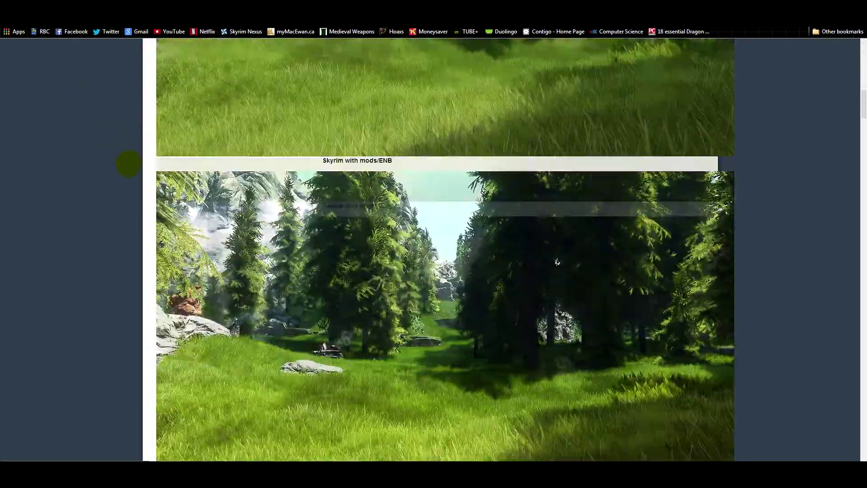
scroll(130, 162, "down", 3)
scroll(130, 161, "up", 7)
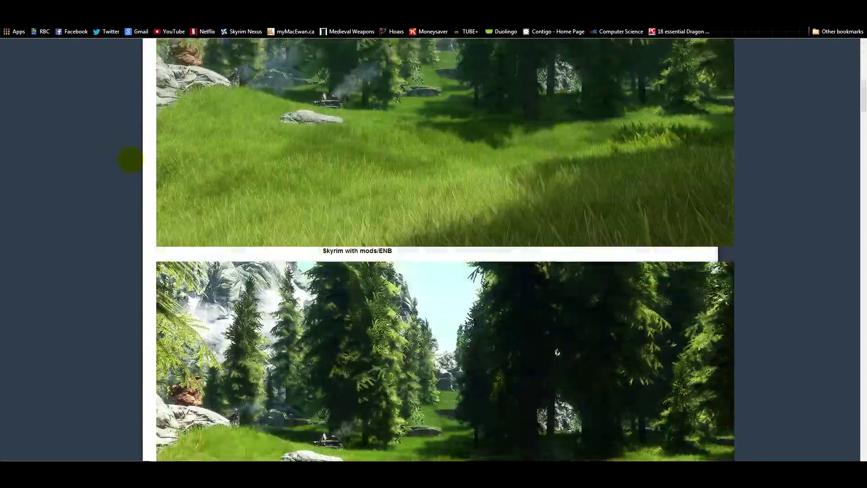
scroll(130, 160, "down", 13)
scroll(130, 160, "down", 13)
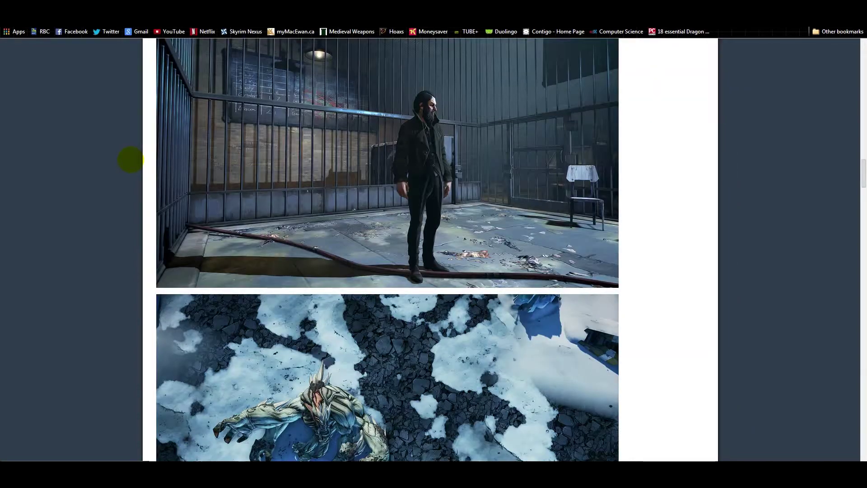
scroll(131, 159, "down", 9)
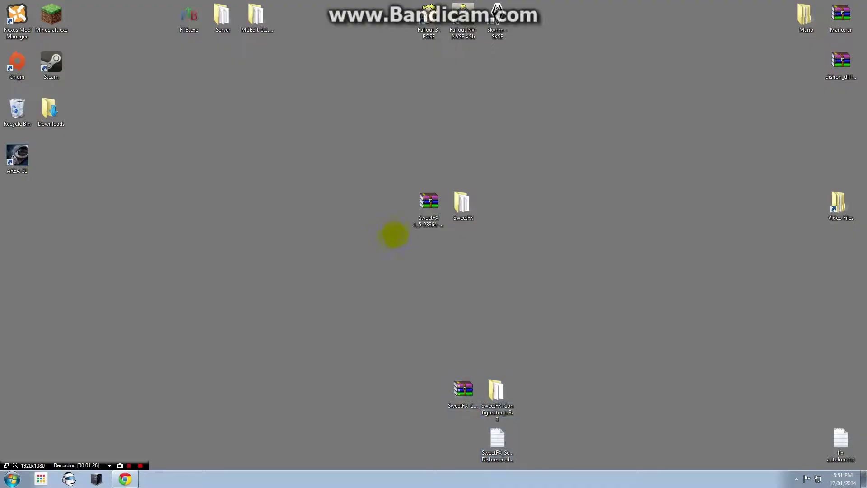
Step: Open the extracted SweetFX folder, move its window right, and inspect d3d9.fx and injector.ini
left_click(426, 217)
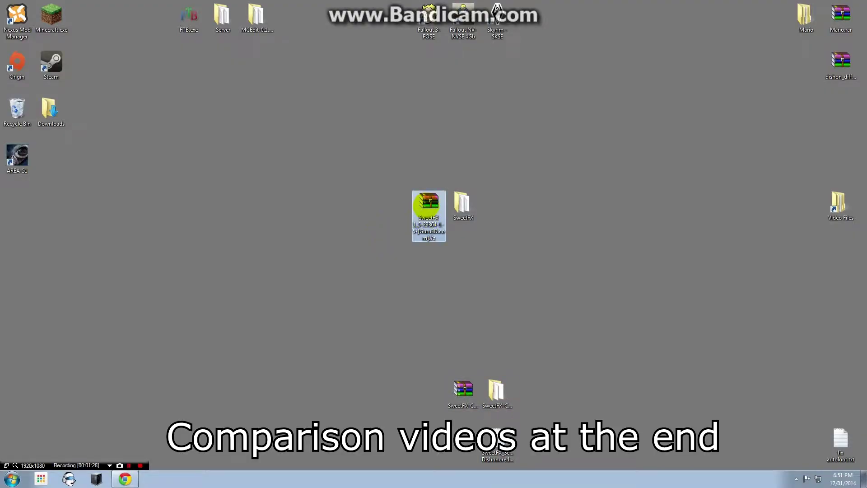
double_click(462, 204)
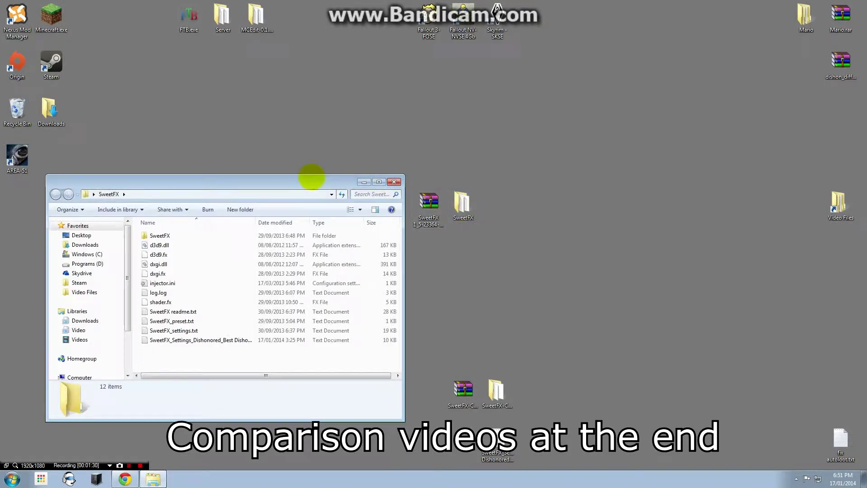
left_click_drag(305, 180, 721, 135)
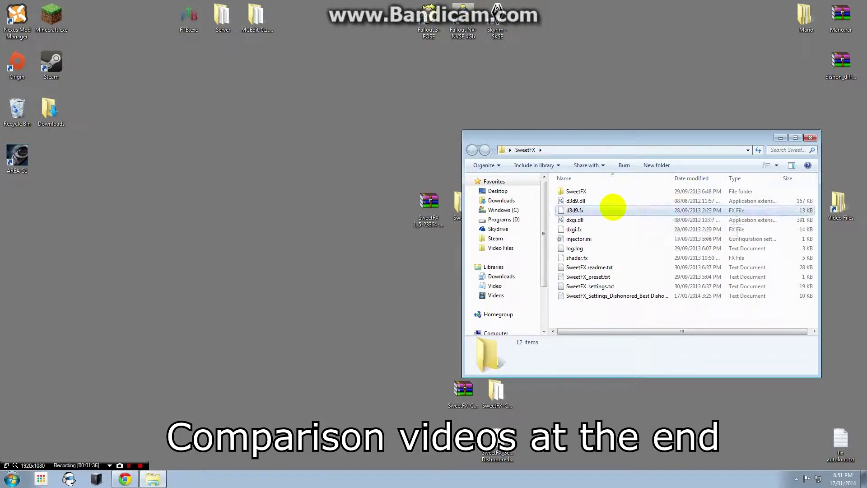
left_click(611, 209)
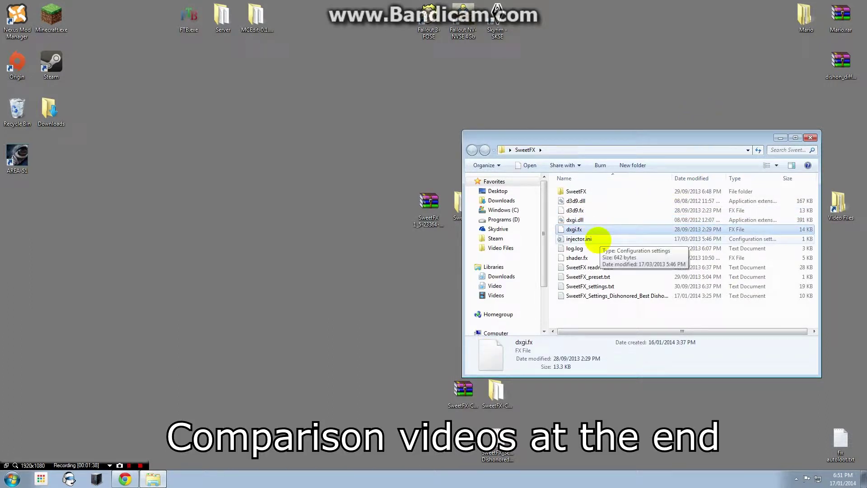
left_click(592, 239)
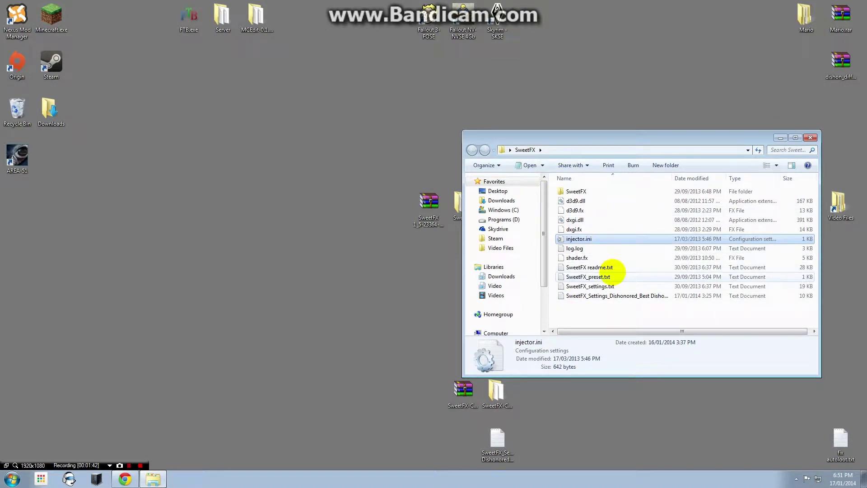
double_click(590, 285)
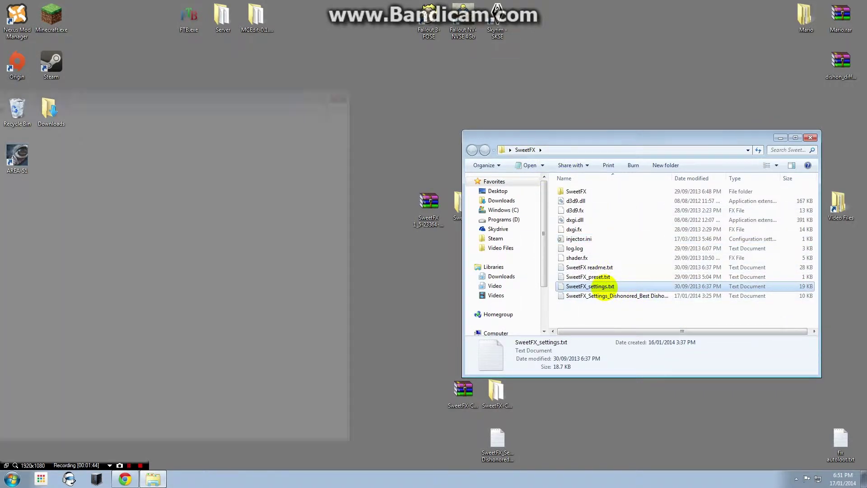
left_click_drag(458, 92, 452, 75)
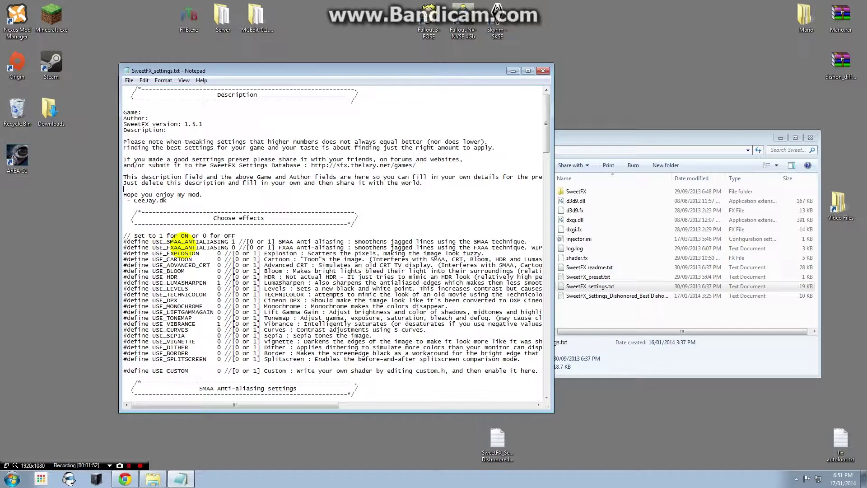
scroll(183, 242, "down", 12)
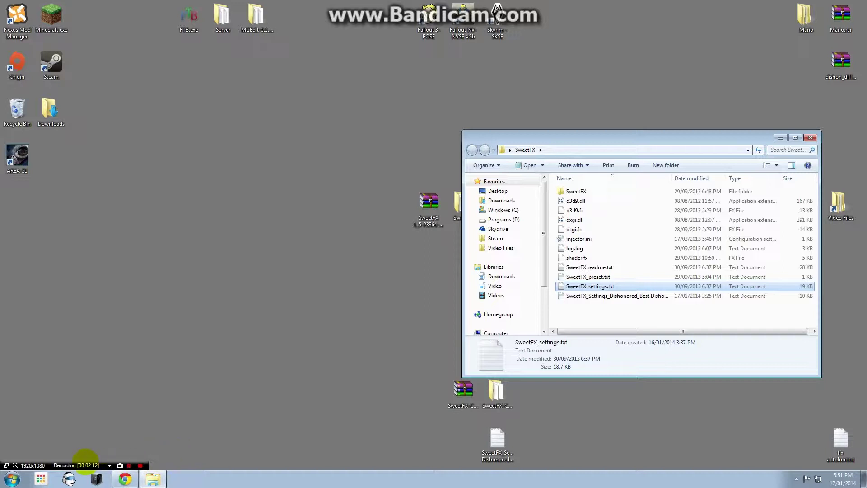
Step: Open a drives window from the Start menu, go to Steam, and move it left
left_click(12, 478)
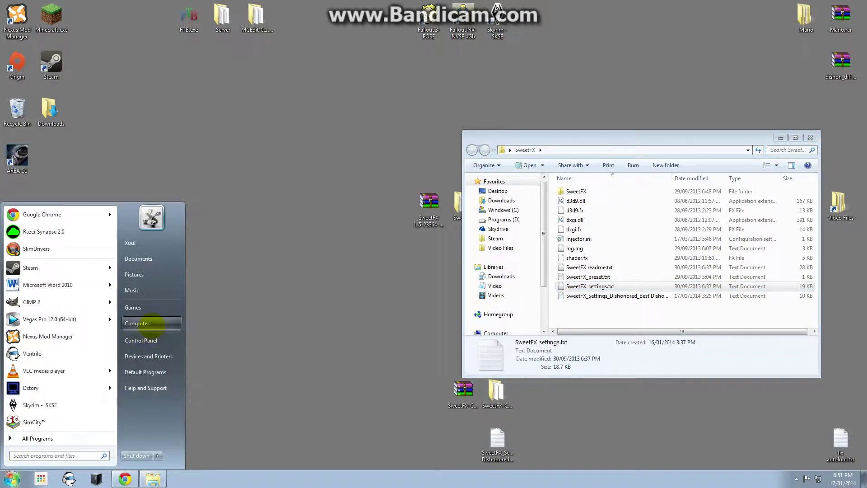
left_click(151, 323)
left_click(508, 234)
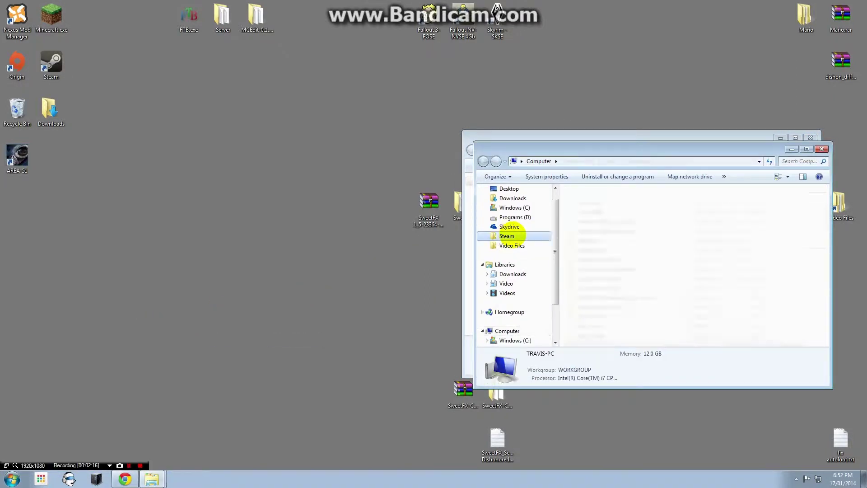
left_click_drag(712, 151, 327, 141)
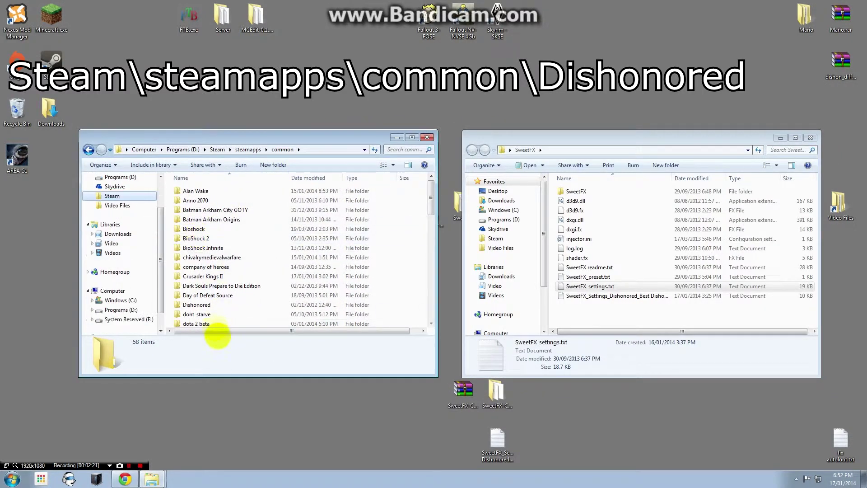
Step: Browse into Dishonored\Binaries\Win32 and briefly check the parent Dishonored folder
double_click(219, 305)
double_click(194, 190)
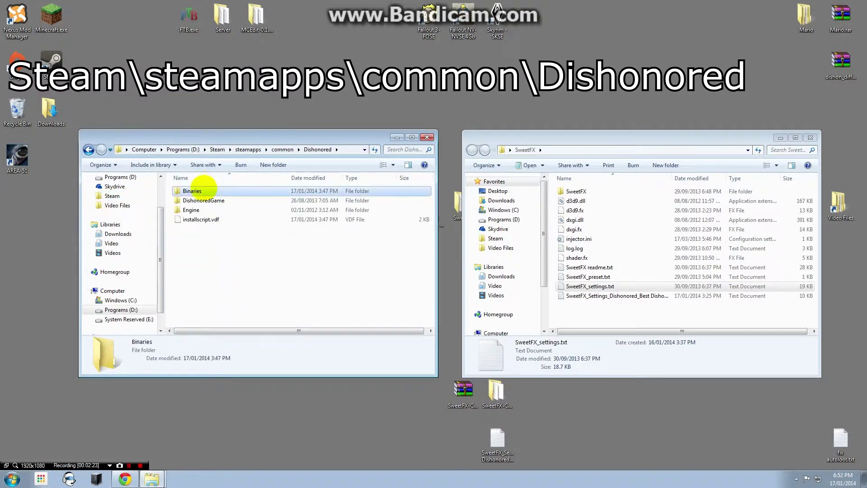
double_click(213, 200)
scroll(230, 235, "down", 7)
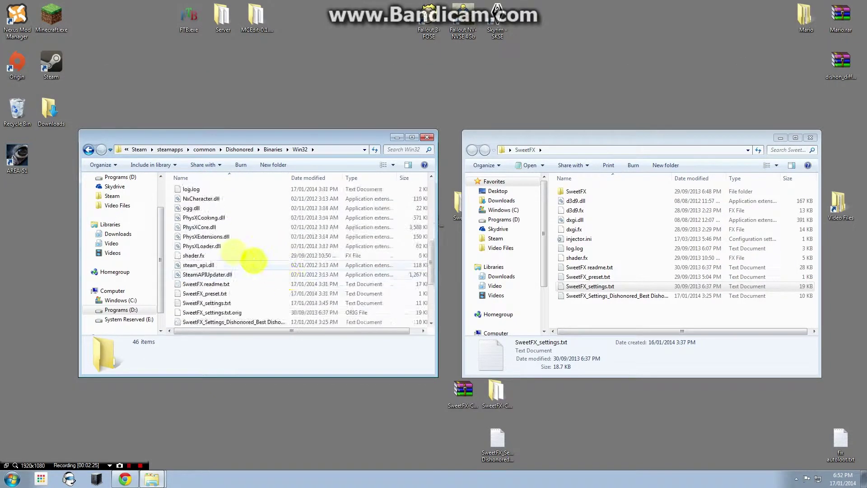
scroll(221, 230, "up", 2)
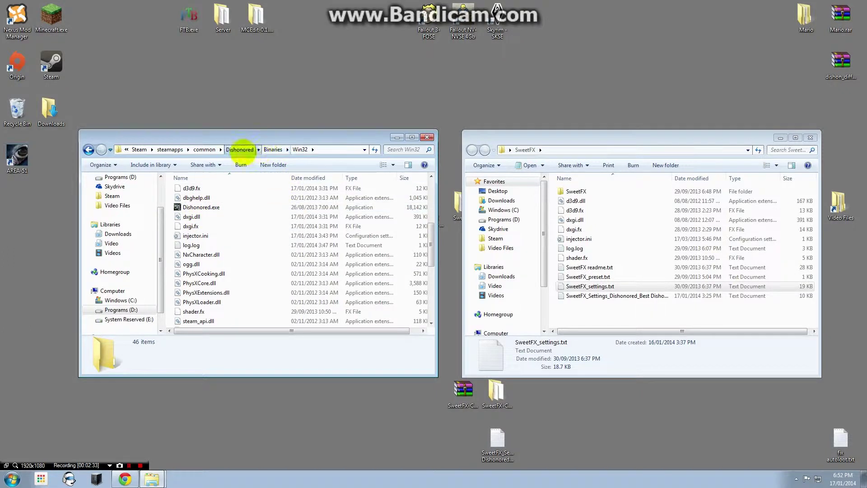
left_click(240, 150)
left_click(88, 150)
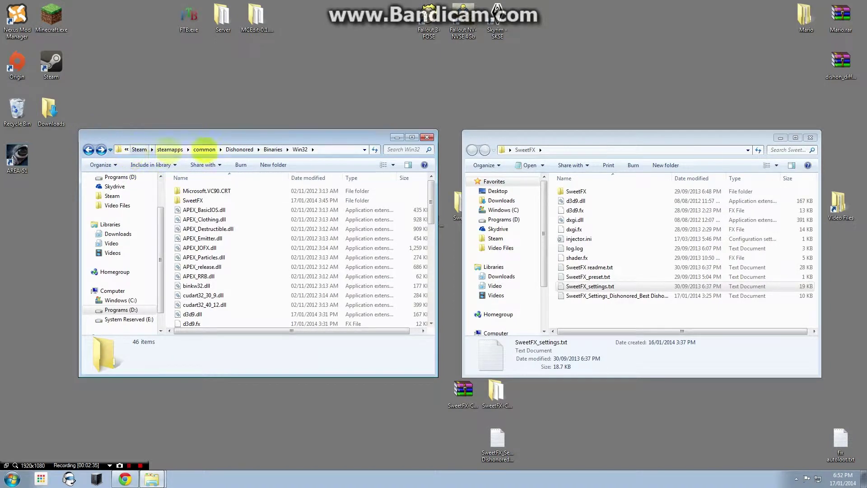
Step: Go up to the common games folder and look inside the PlanetSide 2 folder
left_click(204, 149)
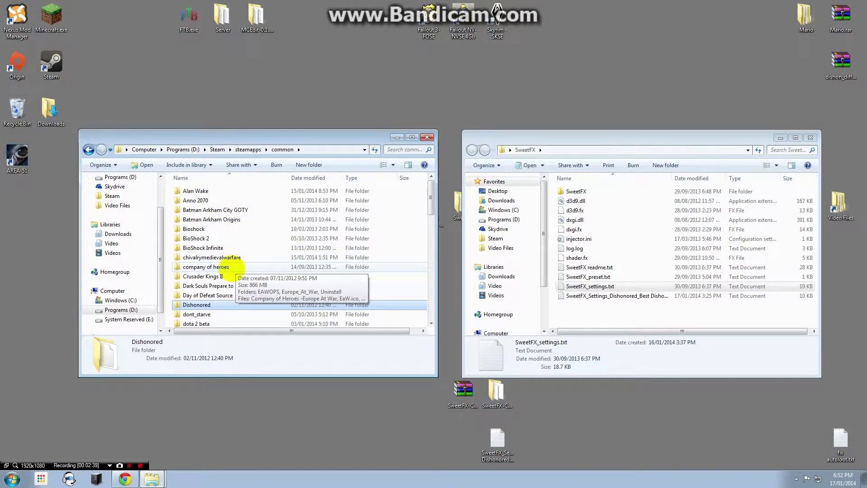
key("p")
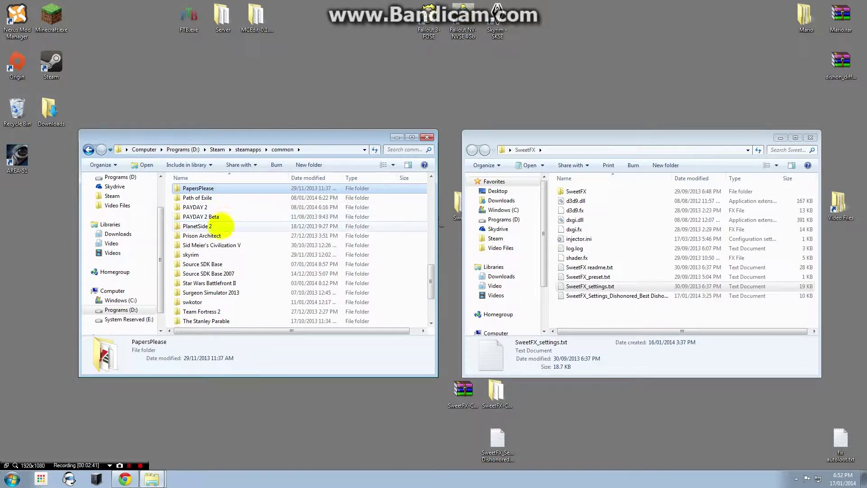
double_click(215, 226)
scroll(243, 214, "down", 20)
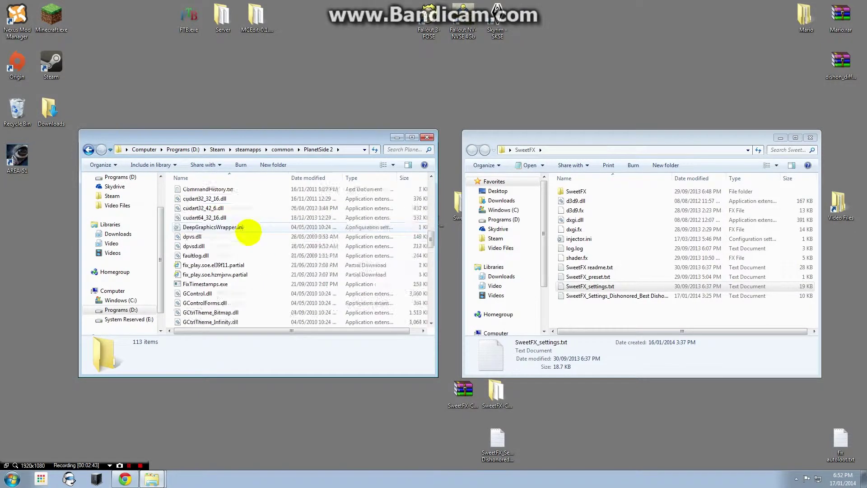
scroll(249, 249, "down", 1)
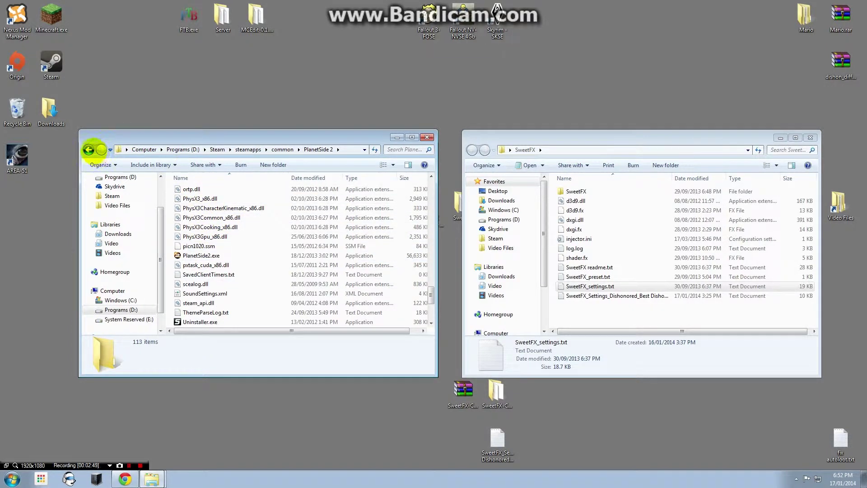
left_click(88, 149)
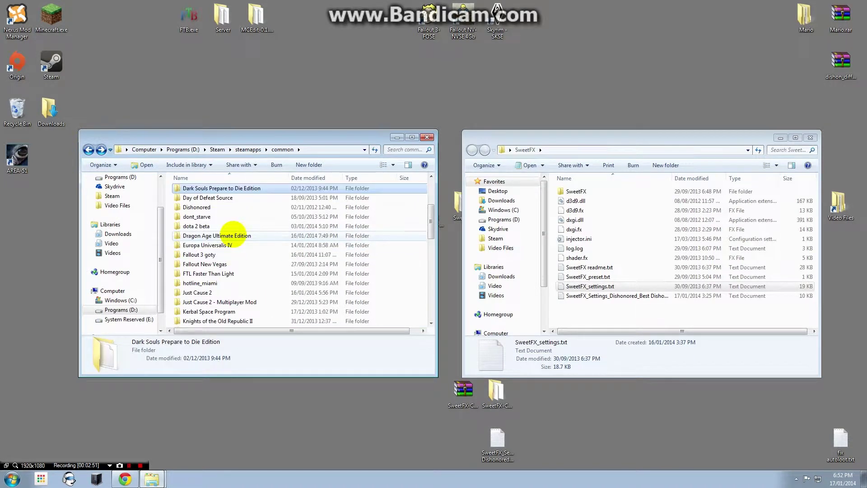
Step: Return to the common games folder and reopen Dishonored\Binaries\Win32
double_click(201, 206)
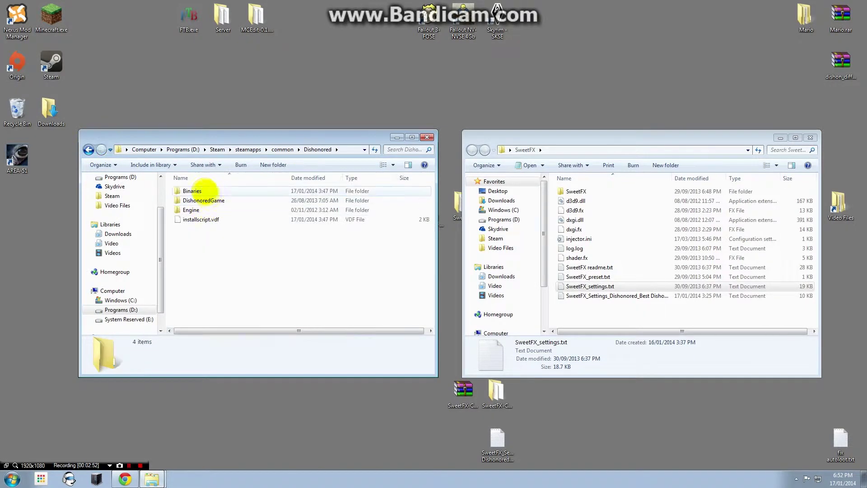
double_click(192, 190)
double_click(197, 200)
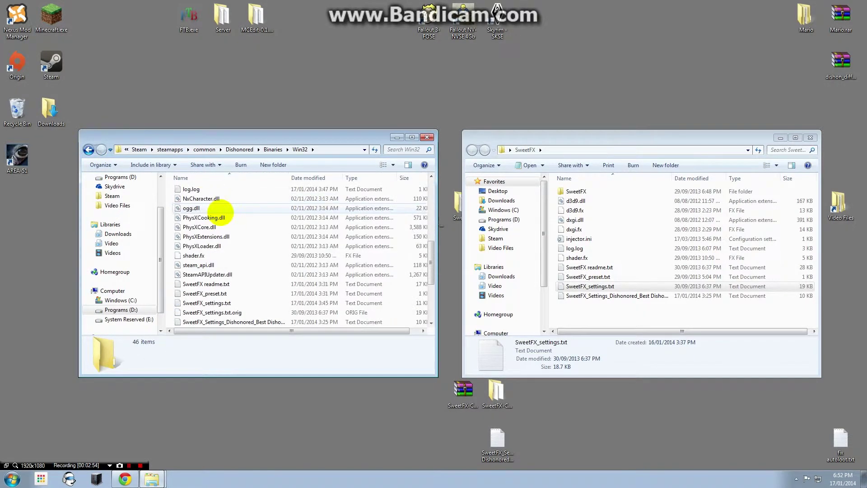
scroll(215, 225, "up", 3)
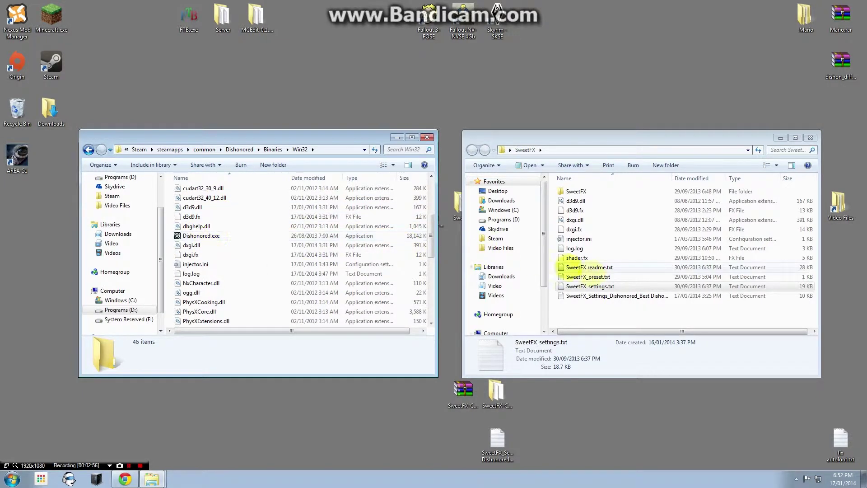
Step: Copy all twelve SweetFX items into Win32, replacing and merging for all conflicts, then close Win32
left_click_drag(629, 322, 421, 290)
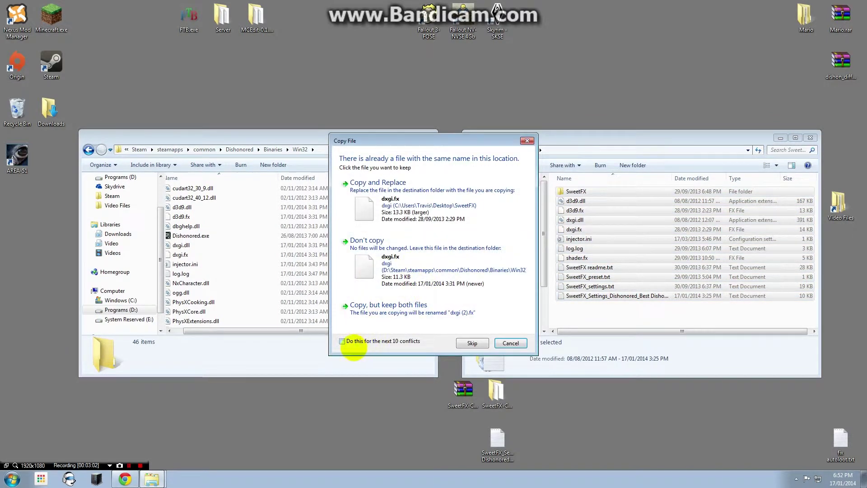
left_click(342, 340)
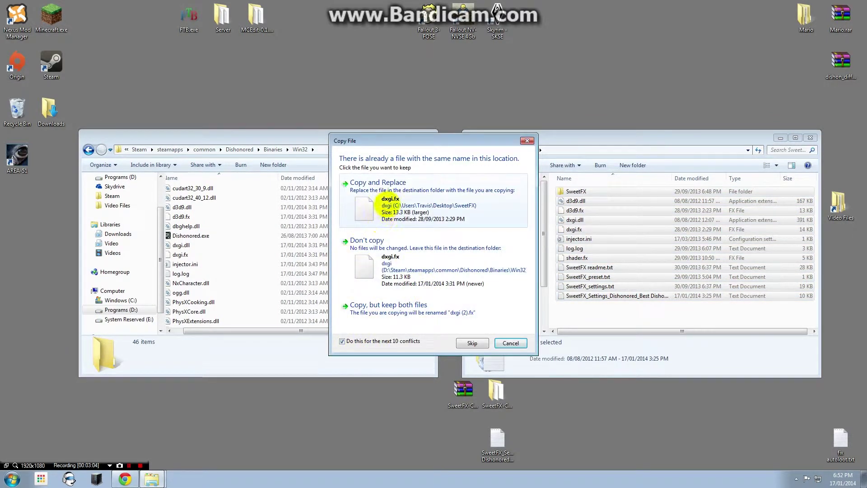
left_click(393, 212)
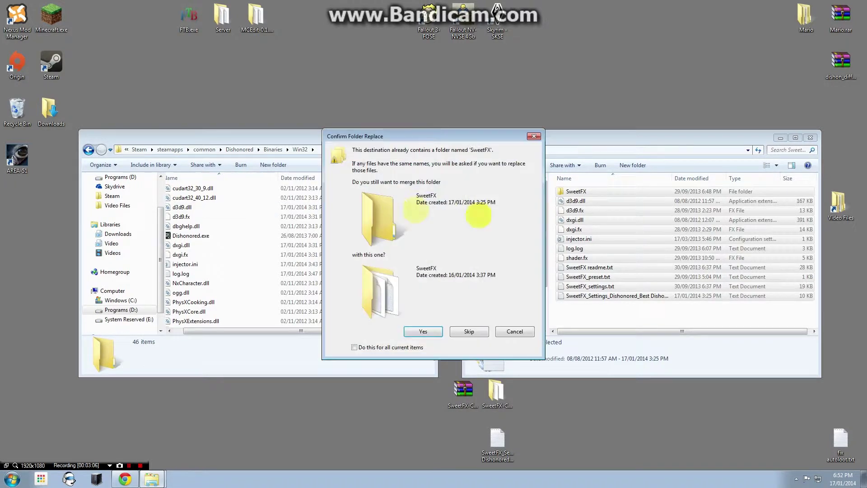
left_click(354, 347)
left_click(411, 332)
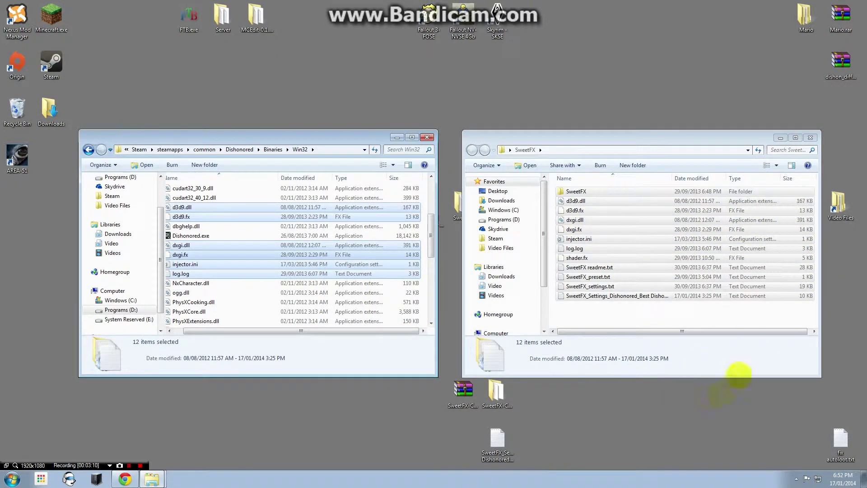
left_click(588, 310)
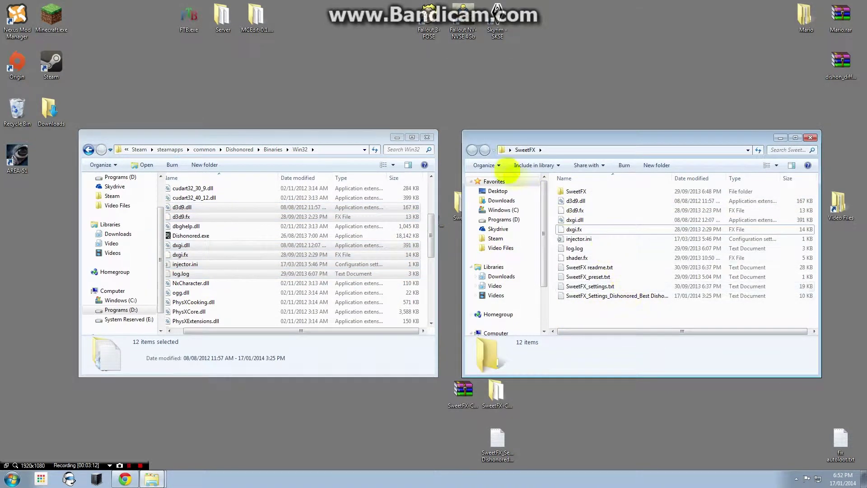
left_click(426, 137)
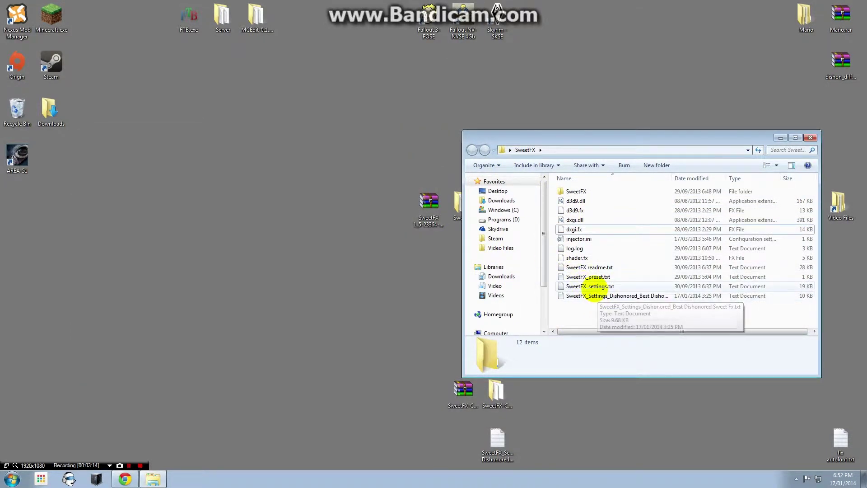
Step: Skim the effect switches in SweetFX_settings.txt, close Notepad, and move the SweetFX window higher
double_click(587, 285)
scroll(208, 255, "down", 18)
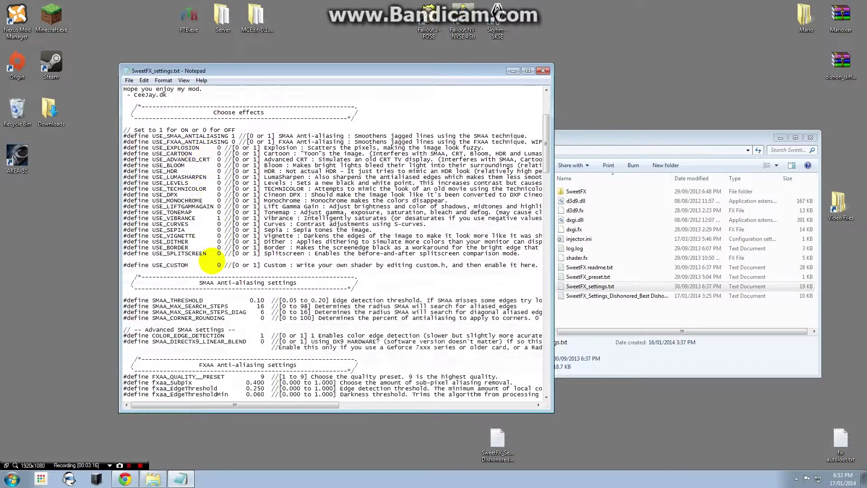
scroll(357, 264, "down", 4)
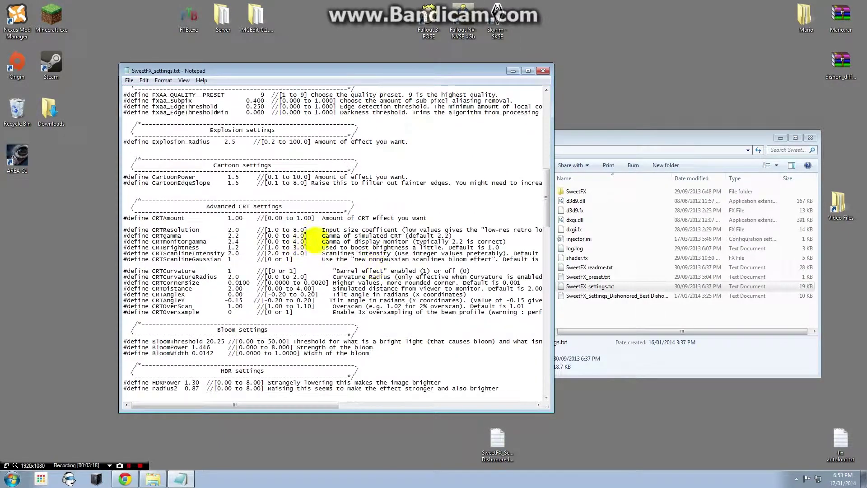
left_click(543, 71)
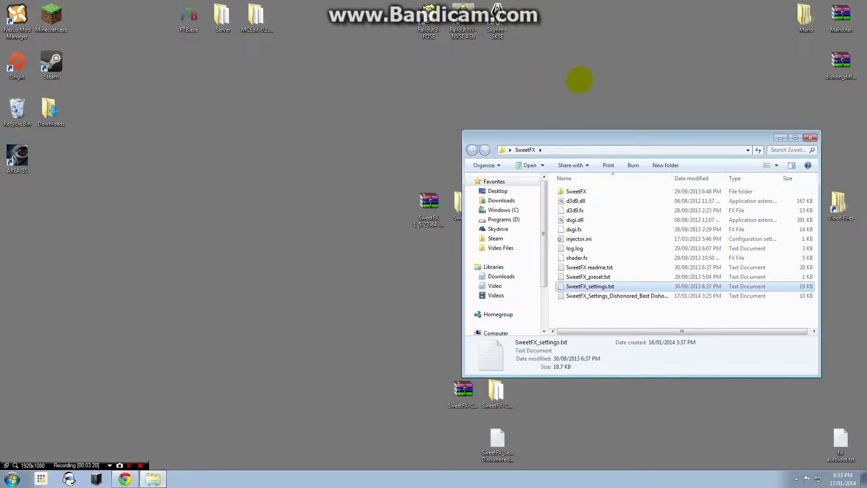
left_click_drag(587, 131, 601, 71)
mouse_move(129, 479)
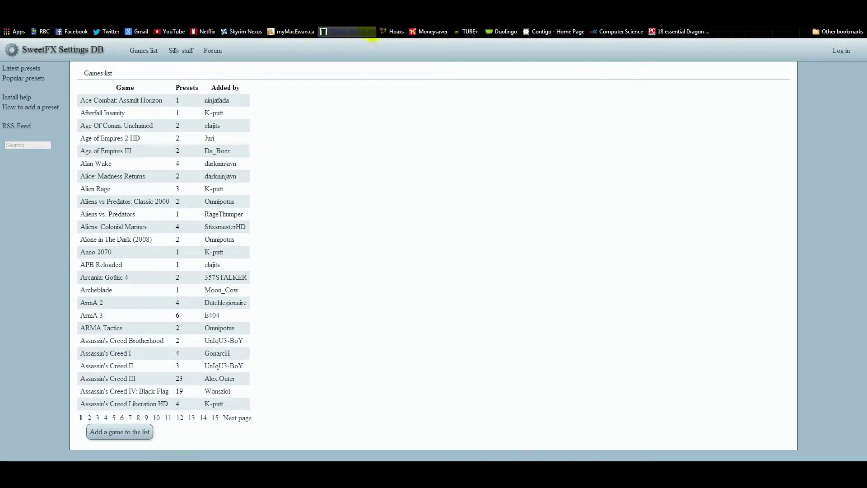
Step: Search the site for 'dis' and open Dishonored's Darker..Sharper..Reality preset
left_click(40, 145)
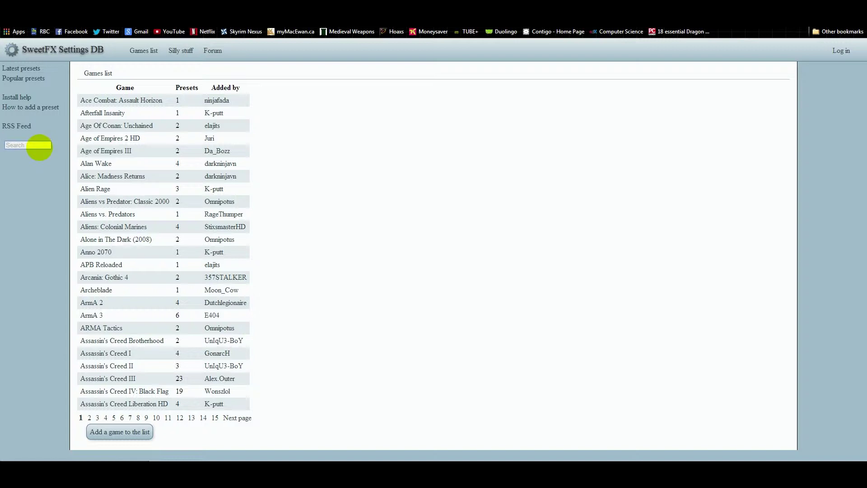
key("Return")
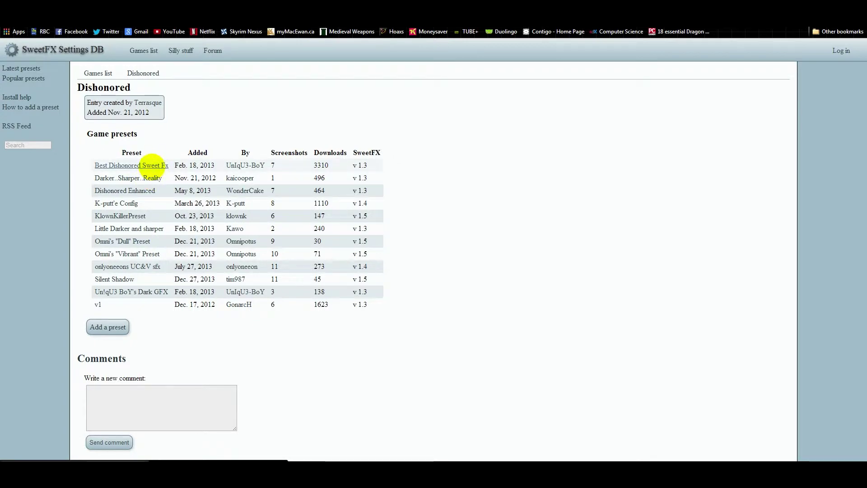
left_click(149, 179)
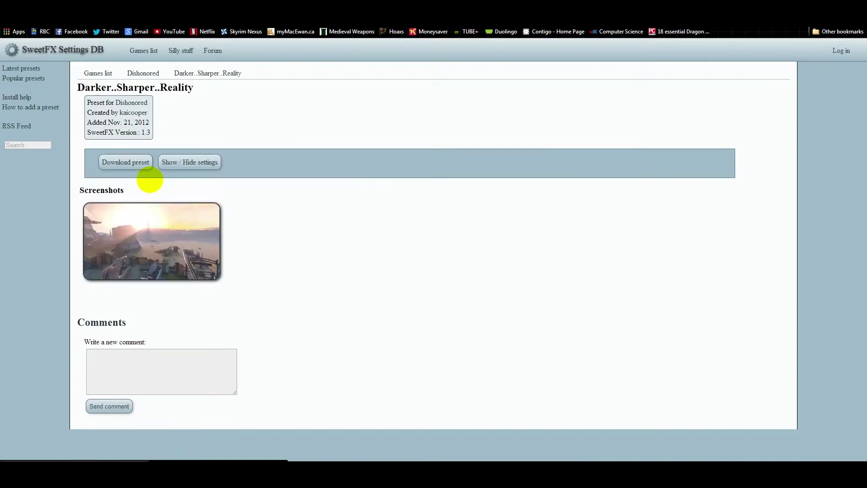
Step: View the preset's comparison screenshot at full size, then go back to the preset page
left_click(158, 232)
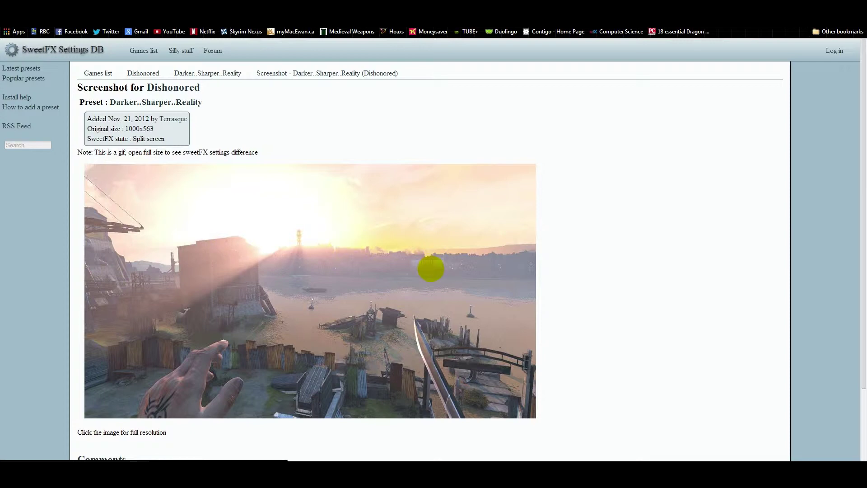
left_click(428, 269)
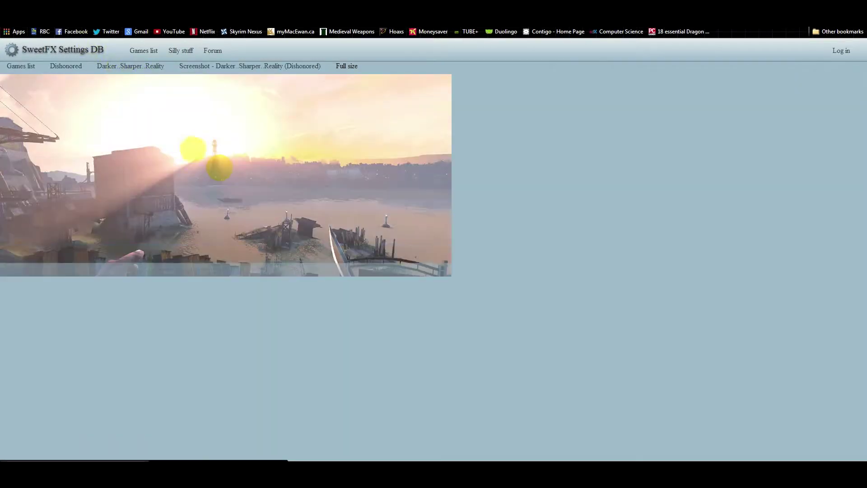
key("alt+Left")
key("alt+Left")
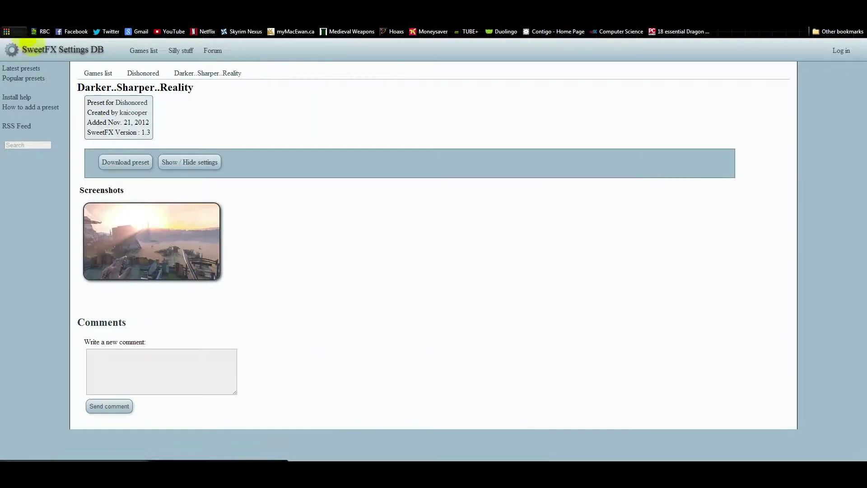
key("alt+Left")
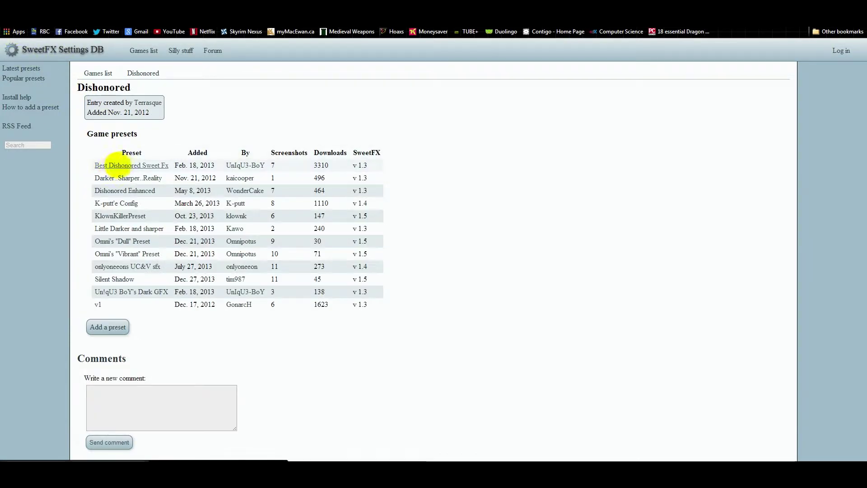
Step: Check Best Dishonored Sweet Fx's on/off comparison, then download its preset file to the desktop
left_click(121, 165)
scroll(135, 164, "down", 2)
scroll(226, 225, "up", 1)
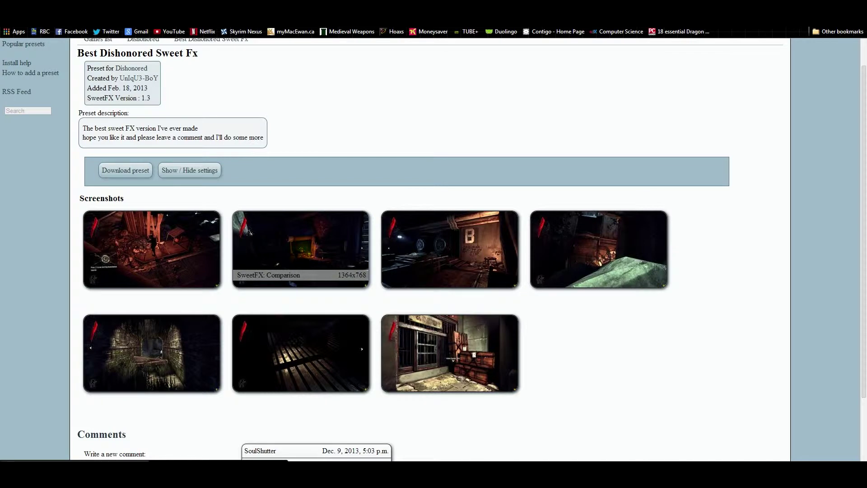
left_click(248, 232)
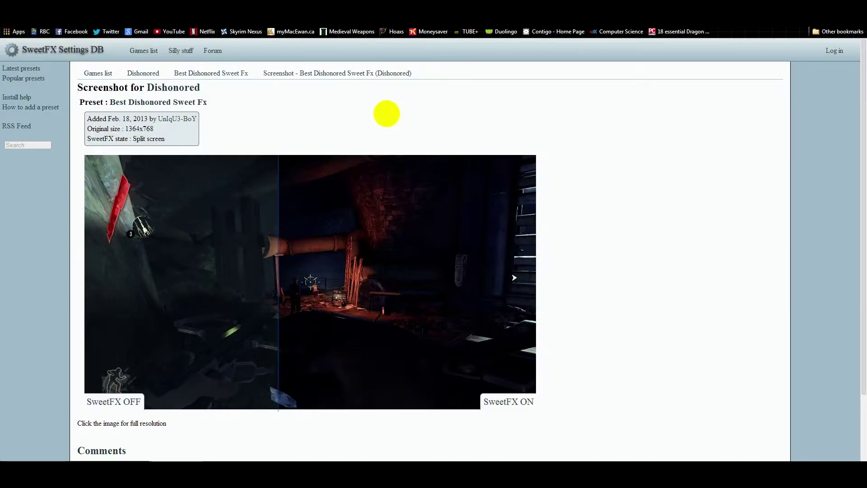
scroll(391, 126, "down", 2)
scroll(205, 362, "up", 3)
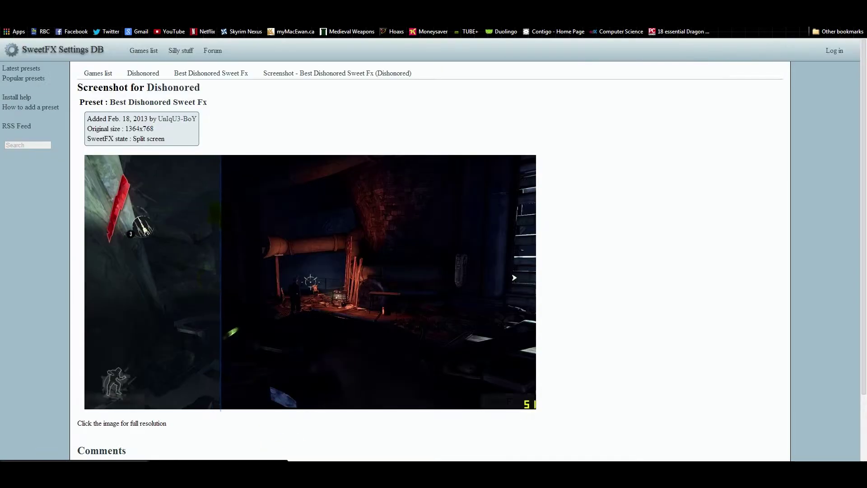
left_click(356, 72)
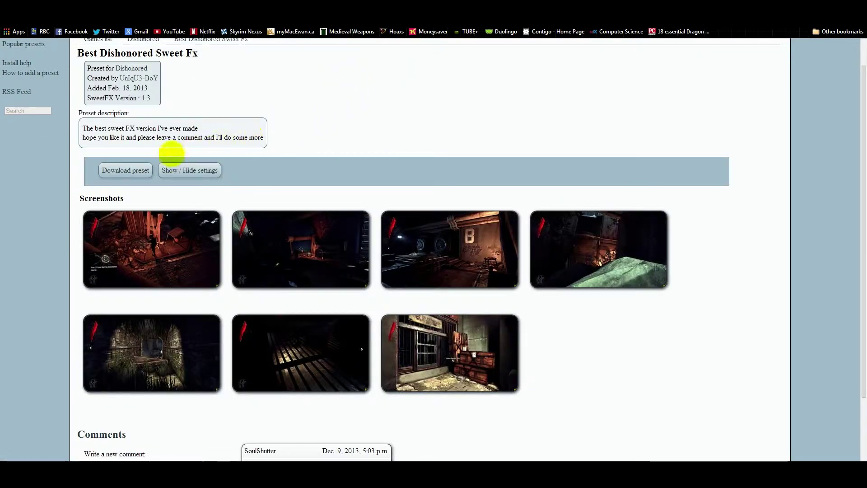
left_click(122, 170)
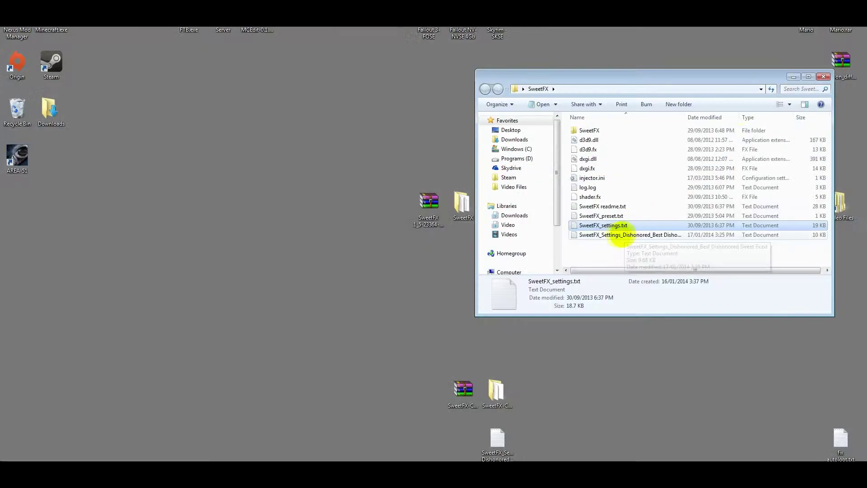
left_click_drag(497, 437, 356, 289)
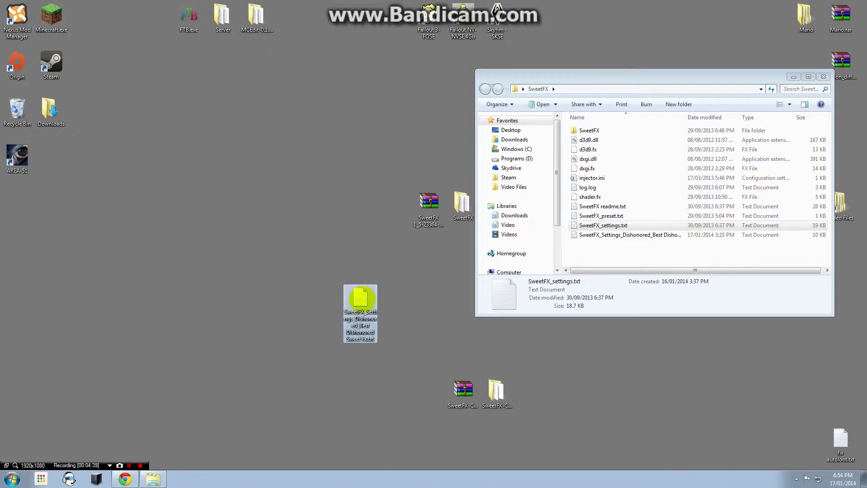
Step: Read the Best Dishonored Sweet Fx preset in Notepad, select all its settings text, and close it
double_click(350, 277)
scroll(361, 316, "down", 1)
scroll(321, 250, "up", 1)
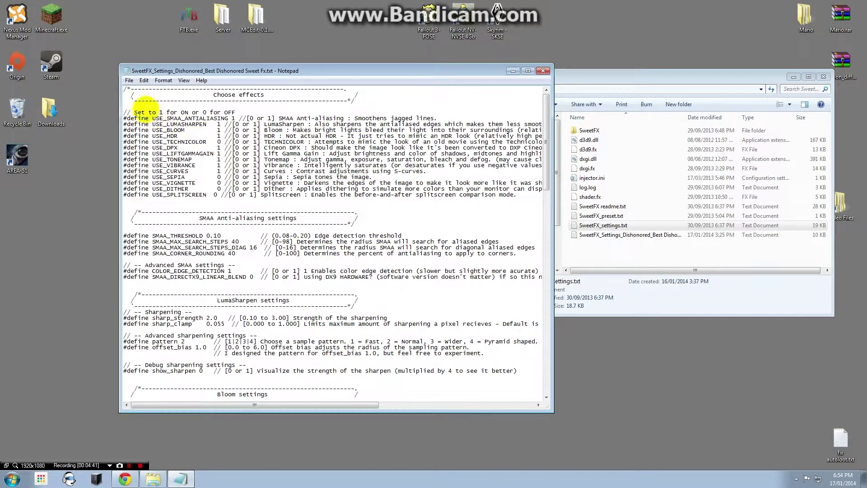
scroll(149, 136, "down", 16)
scroll(167, 158, "down", 19)
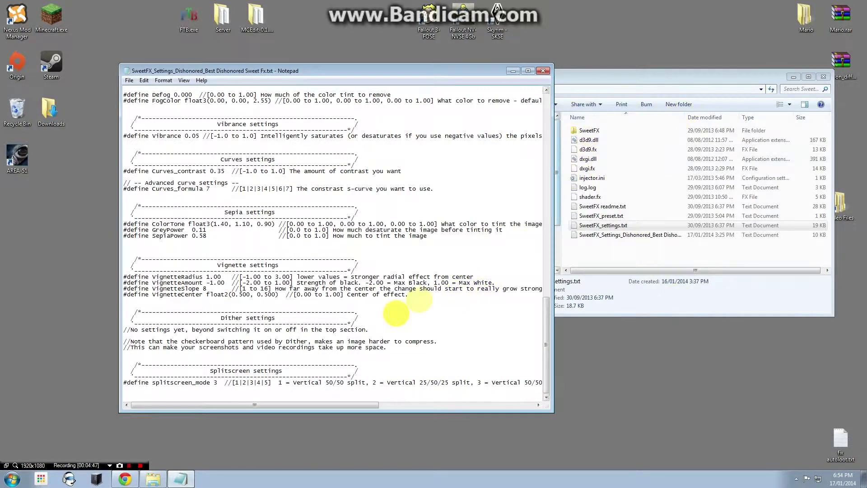
left_click_drag(356, 404, 532, 383)
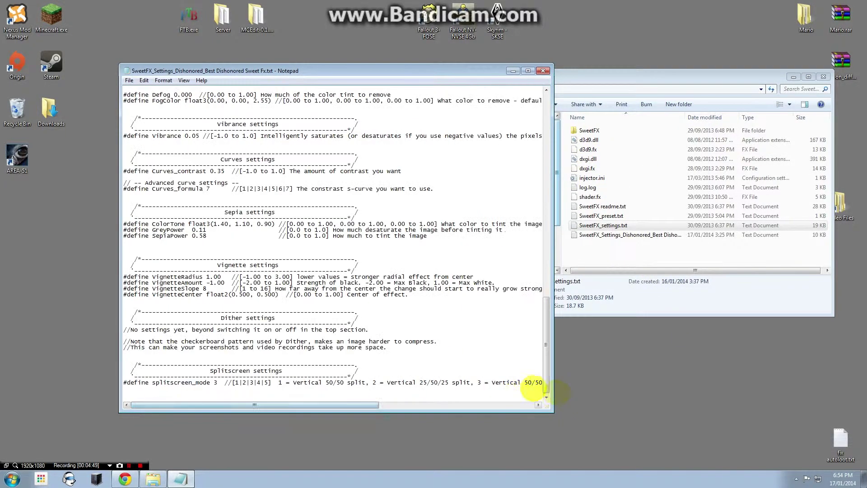
scroll(244, 199, "up", 7)
scroll(244, 199, "up", 20)
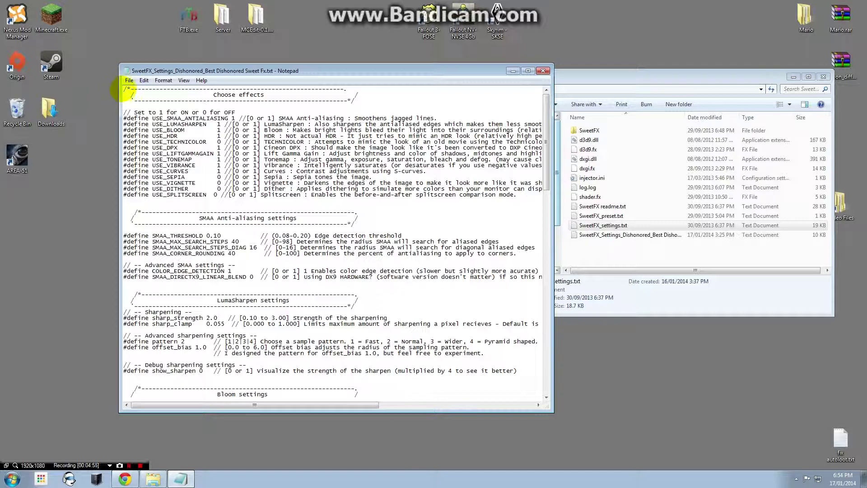
left_click_drag(126, 89, 777, 480)
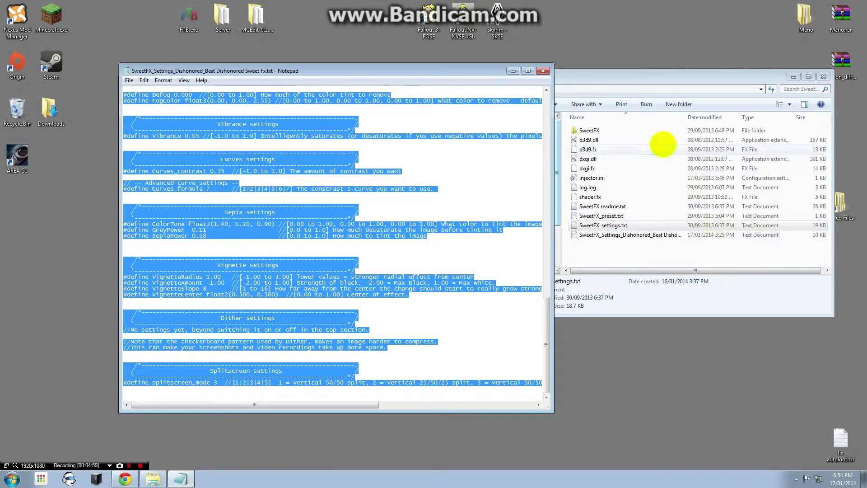
left_click(542, 71)
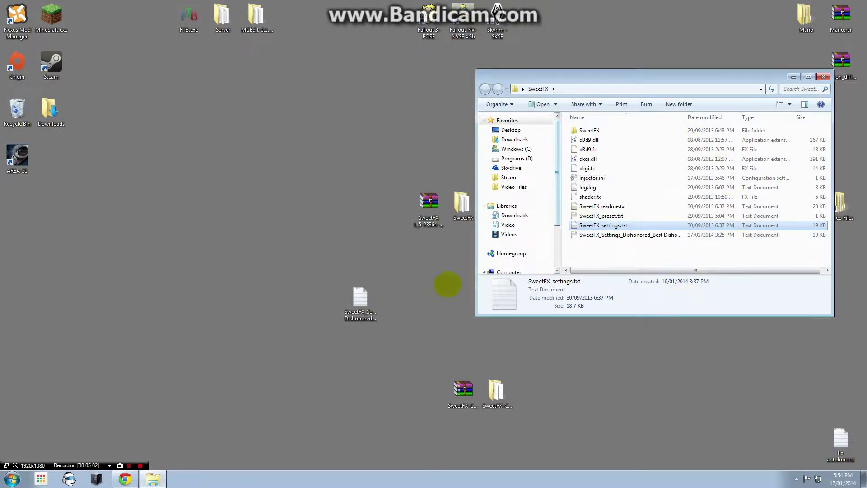
Step: Restore the SweetFX window and jump to the SweetFX_settings files in Dishonored's Win32 list
left_click(155, 478)
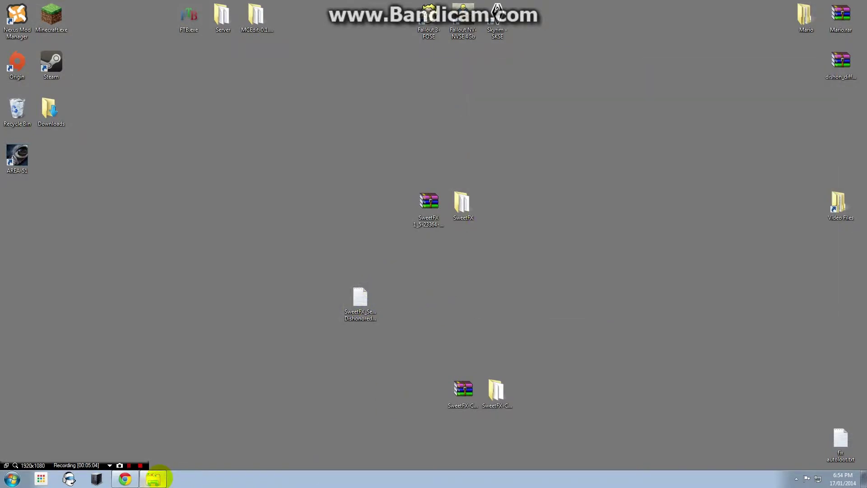
left_click(154, 479)
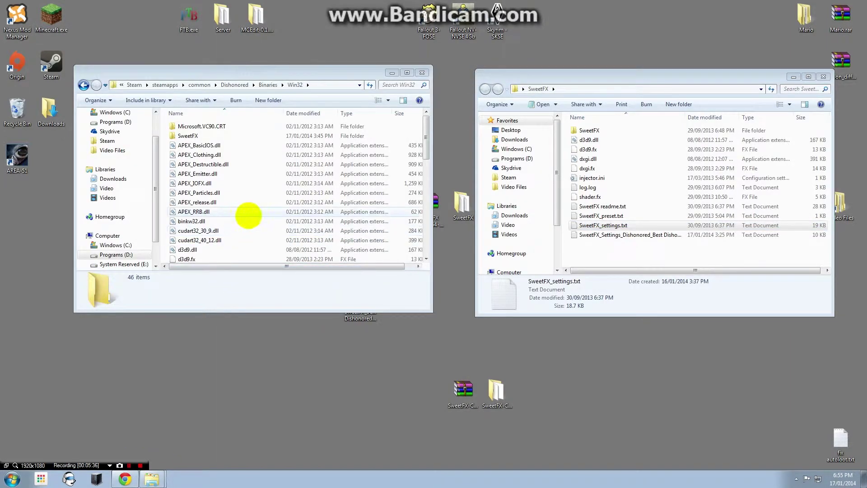
left_click(248, 214)
key("s")
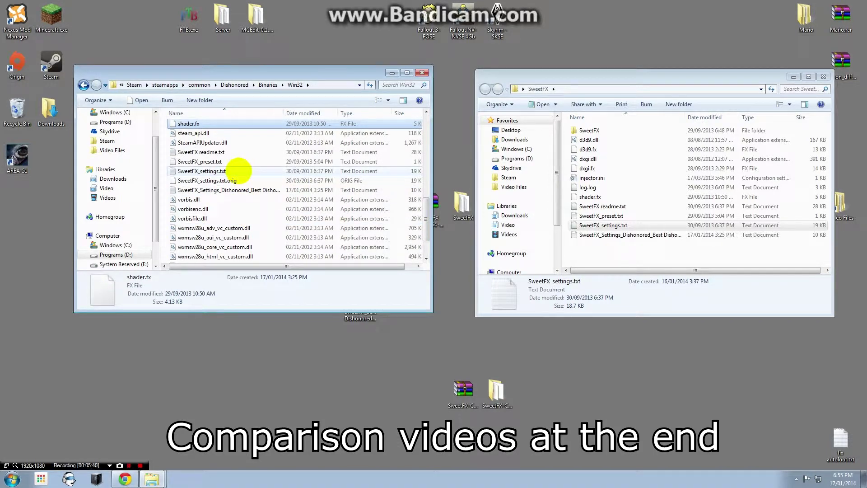
Step: Paste the Dishonored preset over SweetFX_settings.txt's contents, save the file, and close Notepad
double_click(237, 171)
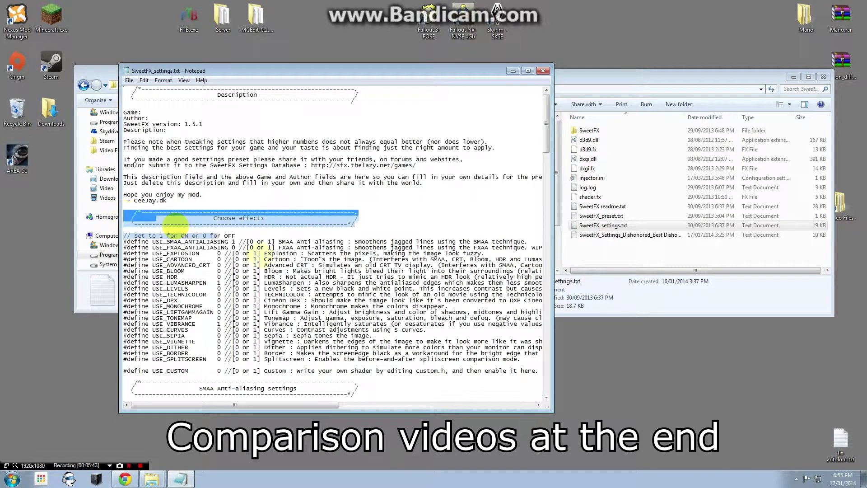
key("ctrl+a")
scroll(658, 480, "down", 20)
scroll(762, 481, "down", 2)
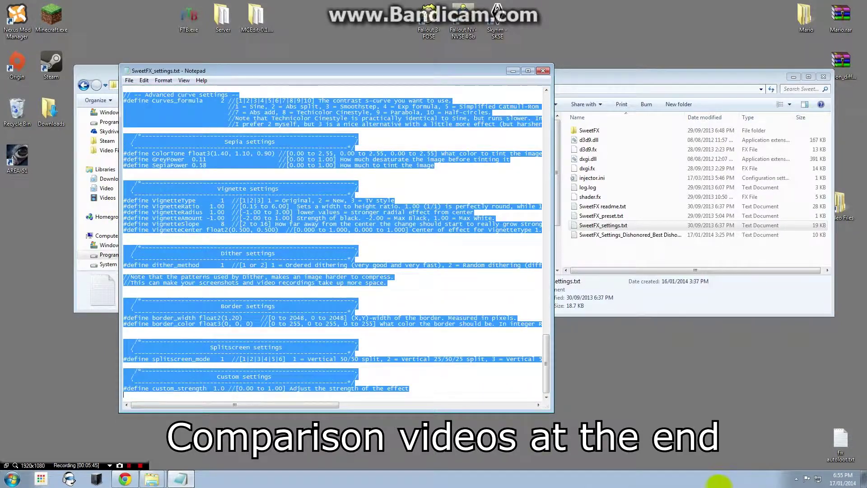
key("ctrl+v")
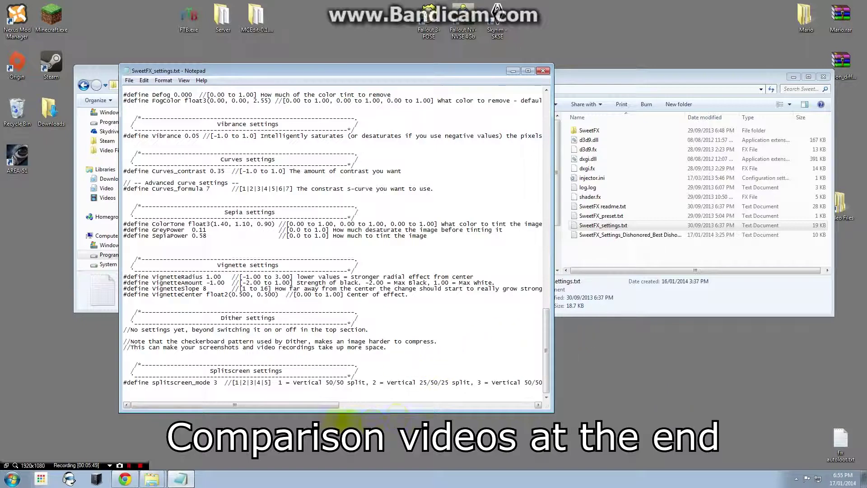
scroll(312, 393, "up", 9)
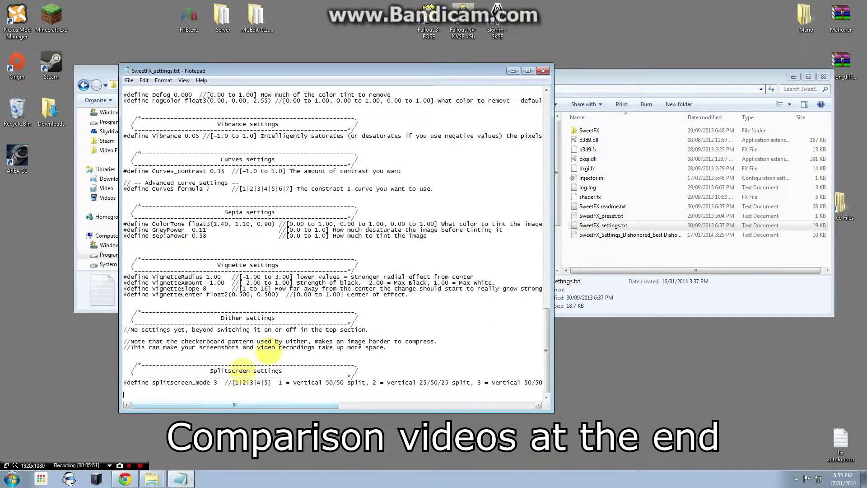
left_click(129, 80)
left_click(142, 107)
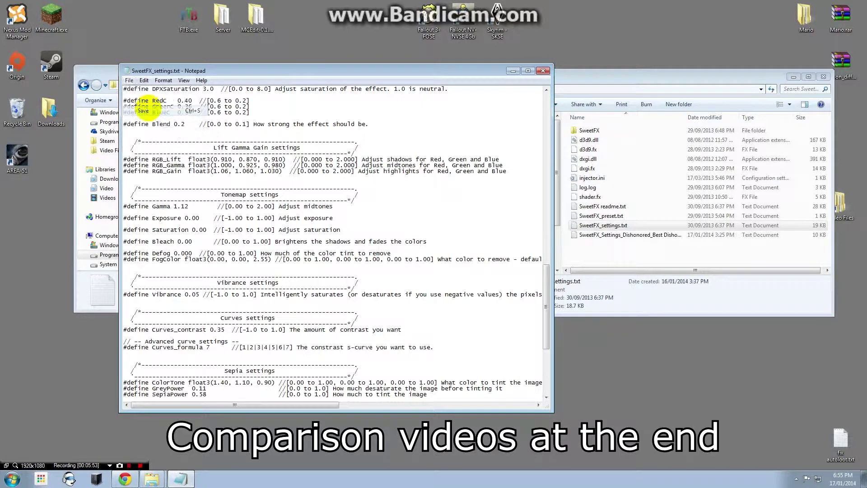
left_click(542, 71)
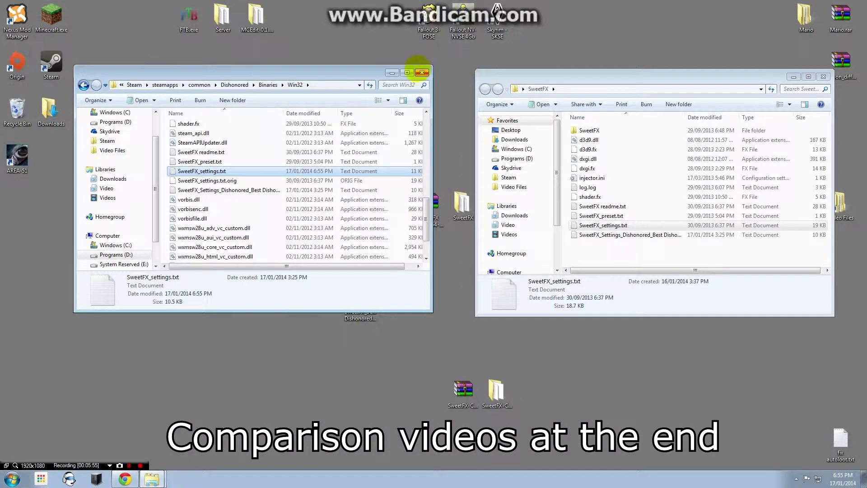
Step: Close the Win32 and SweetFX folder windows and return to the SweetFX Configurator v1.3.3 post
left_click(422, 72)
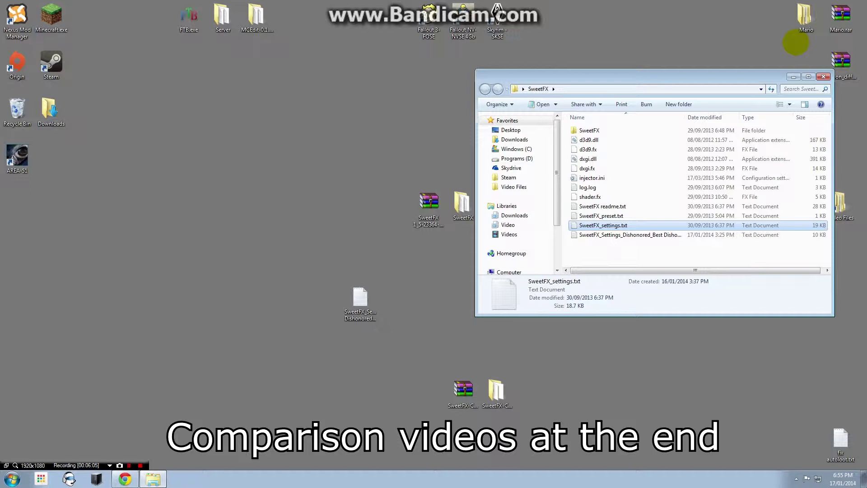
left_click(822, 76)
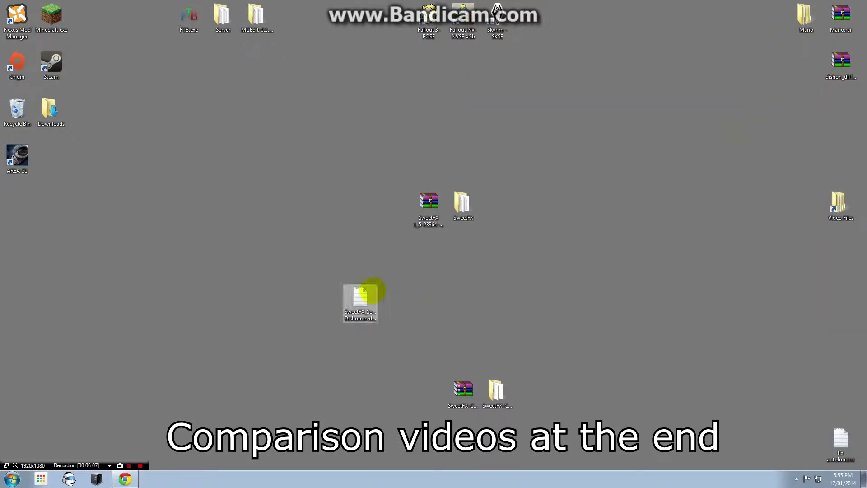
left_click_drag(366, 290, 475, 259)
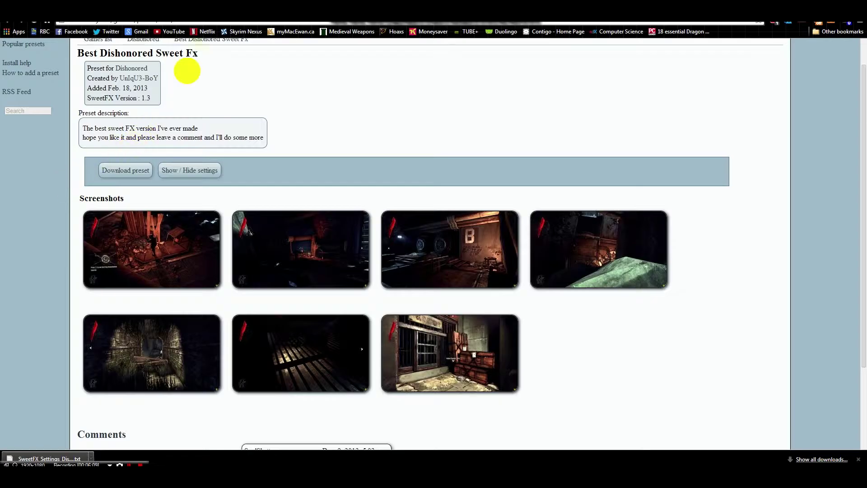
key("alt+Left")
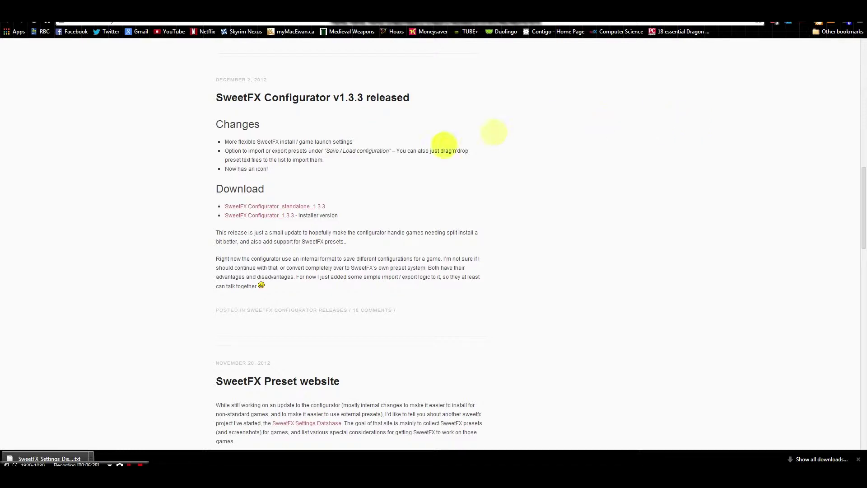
Step: Download SweetFX Configurator_standalone_1.3.3, then dock Chrome to the right half of the screen
left_click(288, 206)
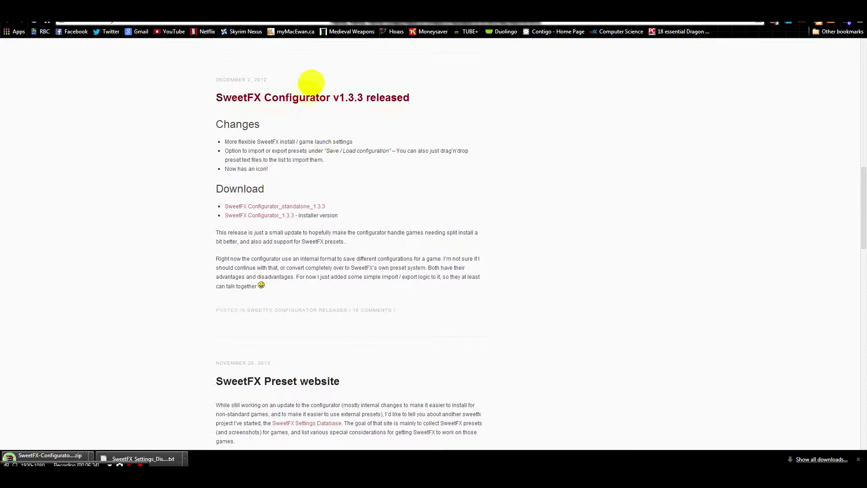
scroll(318, 219, "down", 1)
scroll(235, 251, "down", 1)
scroll(164, 230, "up", 5)
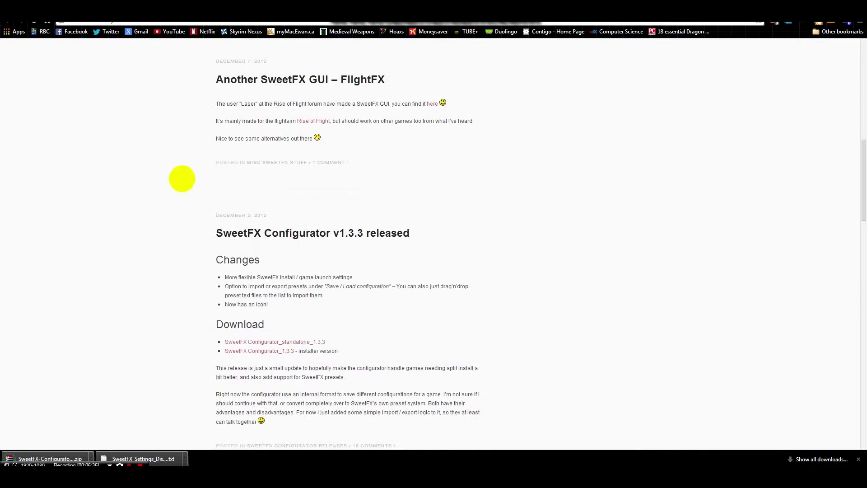
key("super+Right")
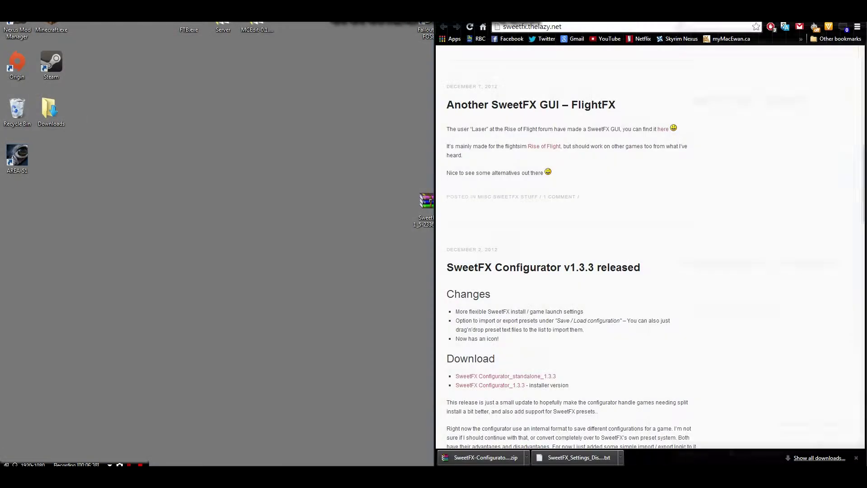
Step: Move the downloaded Configurator zip to the desktop and extract it into its own folder
left_click_drag(481, 446, 333, 223)
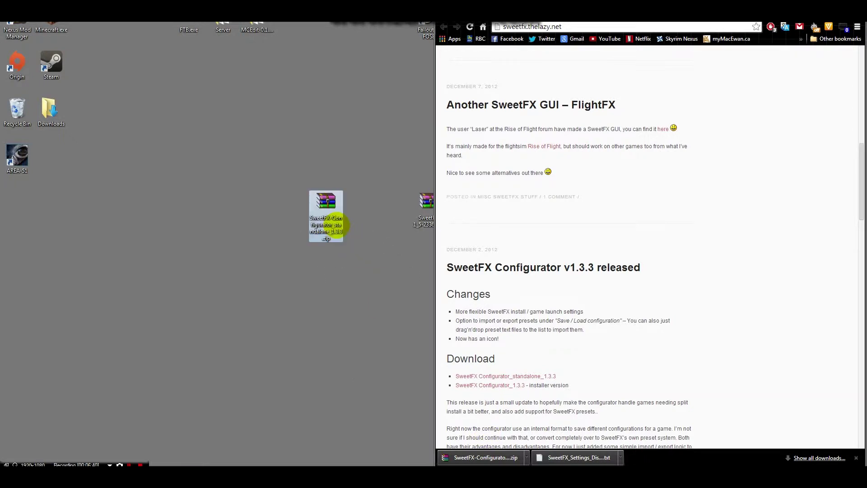
right_click(335, 211)
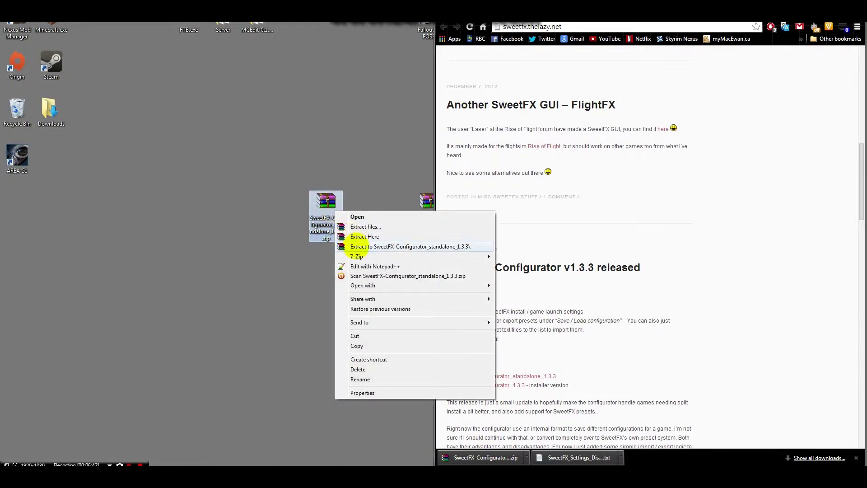
left_click(361, 247)
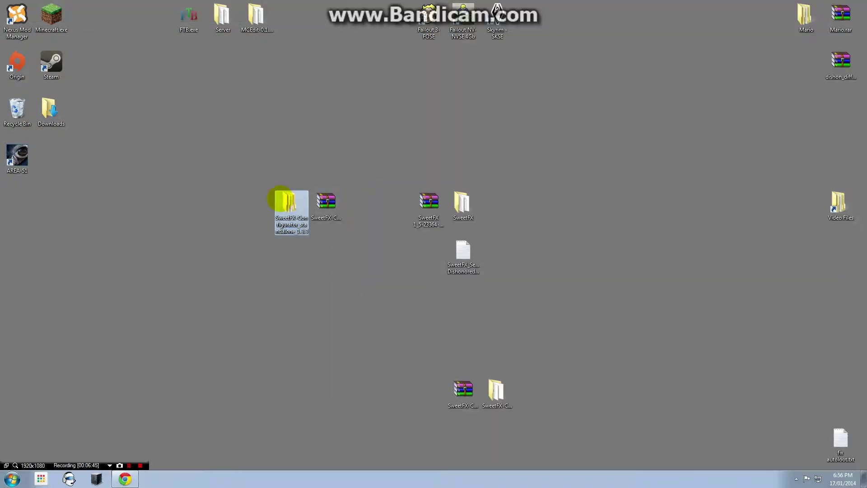
double_click(284, 201)
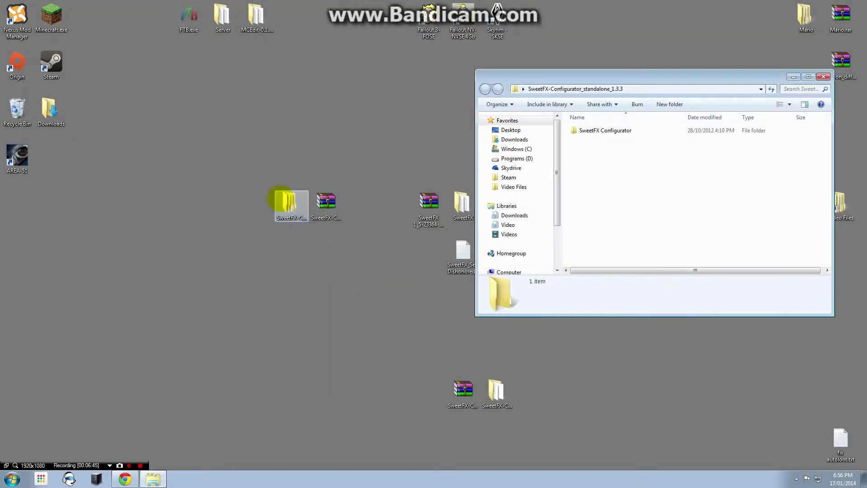
Step: Launch SweetFX_config.exe from the SweetFX Configurator subfolder, closing and relaunching it once
double_click(632, 131)
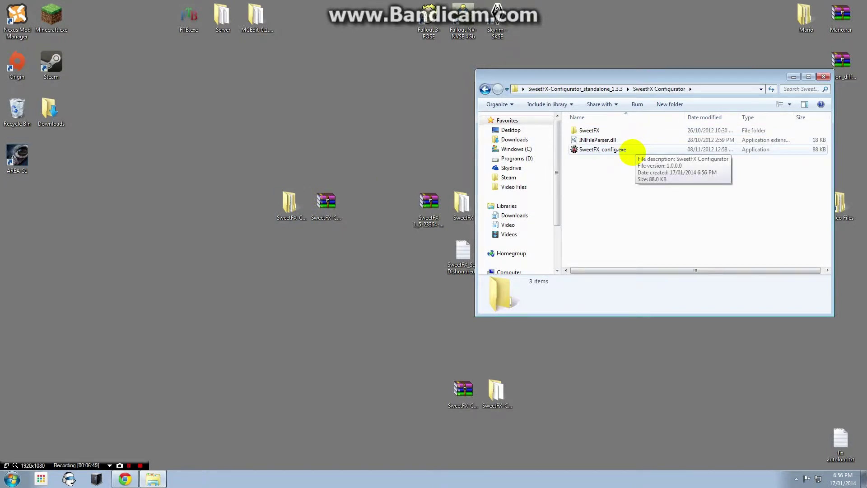
double_click(631, 149)
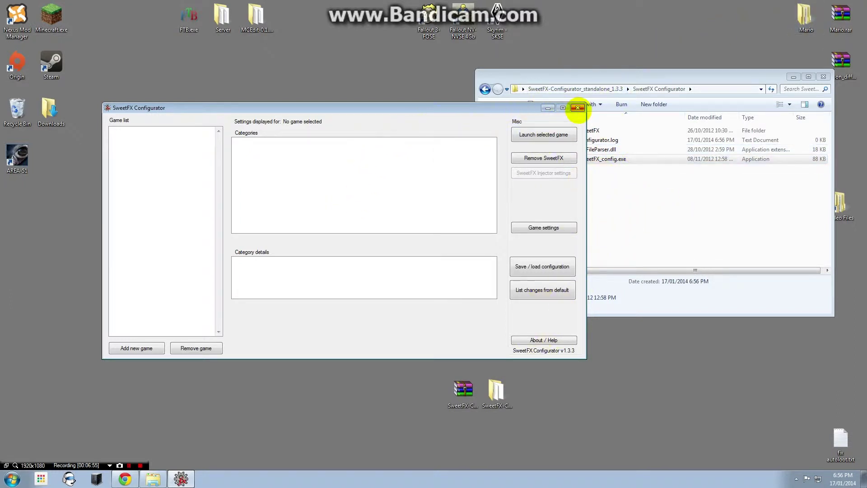
left_click(577, 107)
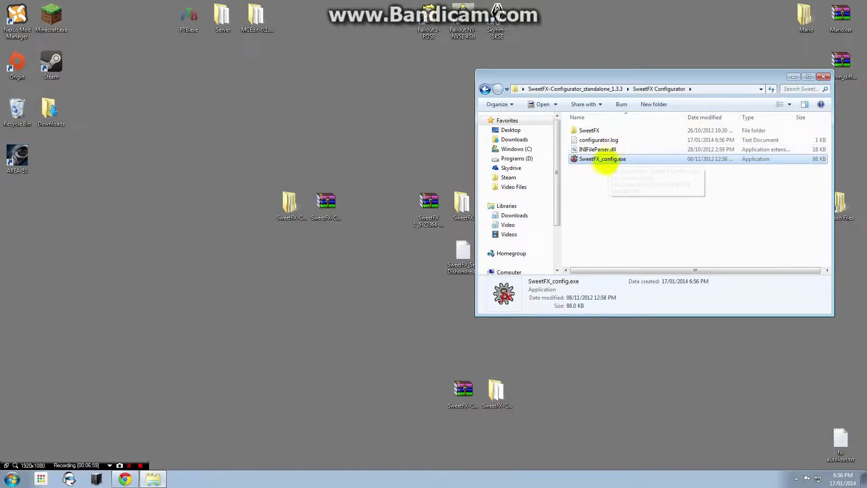
double_click(602, 159)
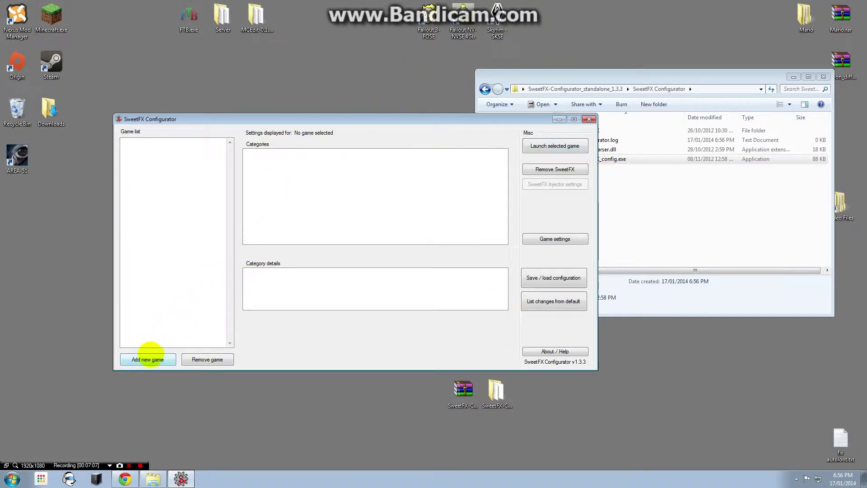
Step: Add Dishonored as a new game using Dishonored.exe from Dishonored\Binaries\Win32
left_click(149, 356)
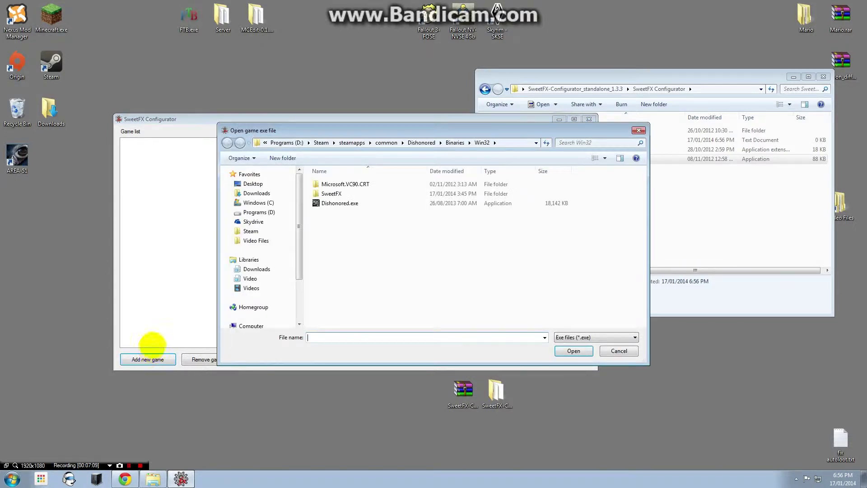
left_click(504, 143)
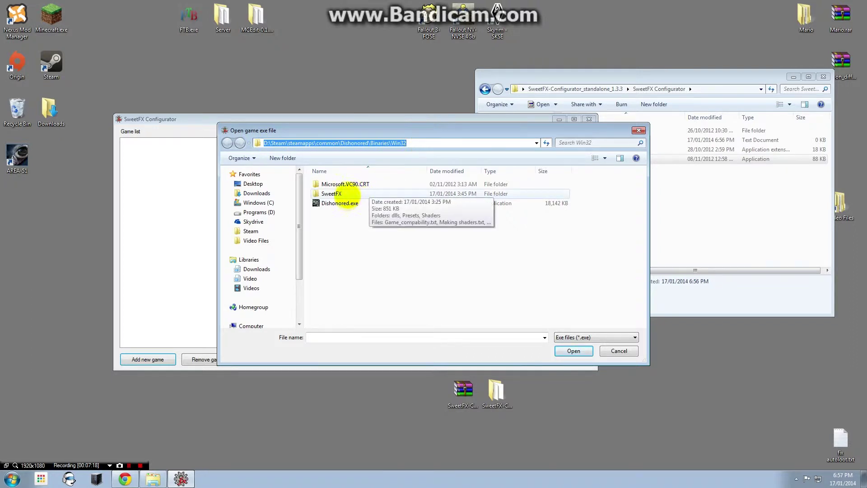
left_click(348, 202)
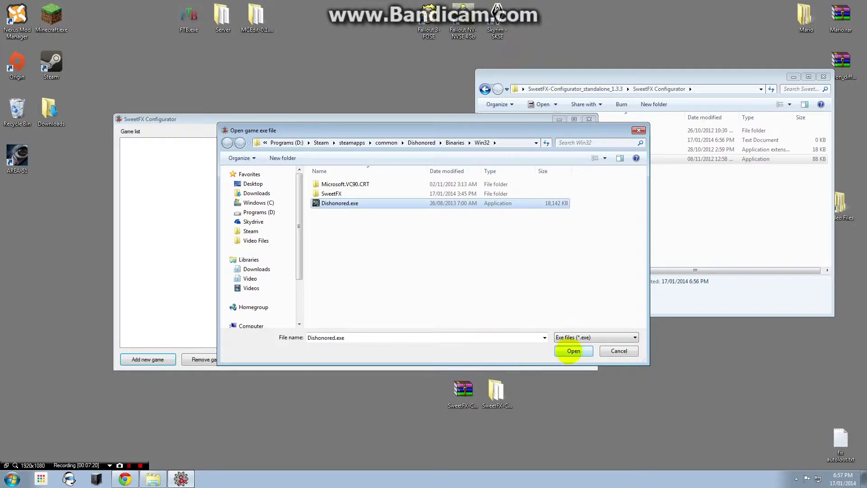
left_click(572, 350)
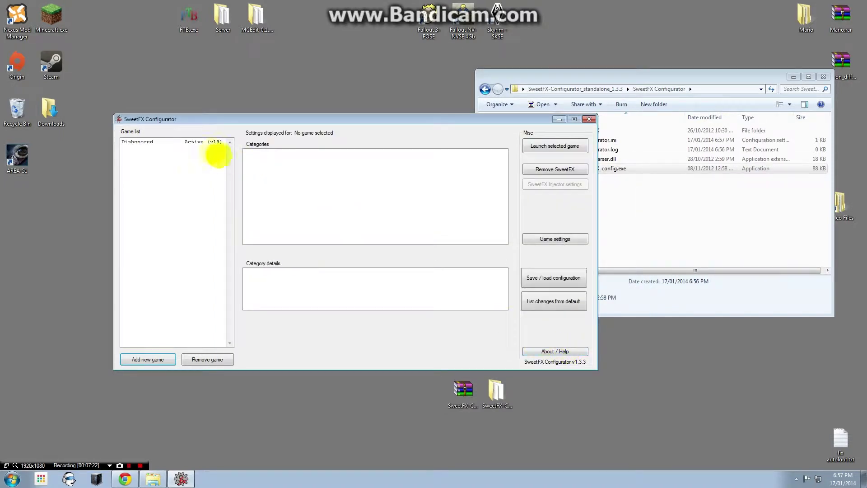
Step: Select Dishonored, remove SweetFX, then add it back so it shows Active (v13)
left_click(200, 141)
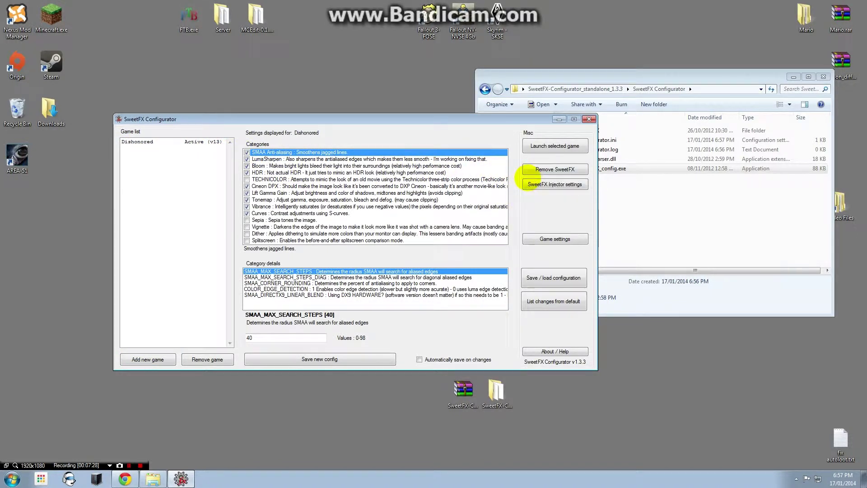
left_click(555, 169)
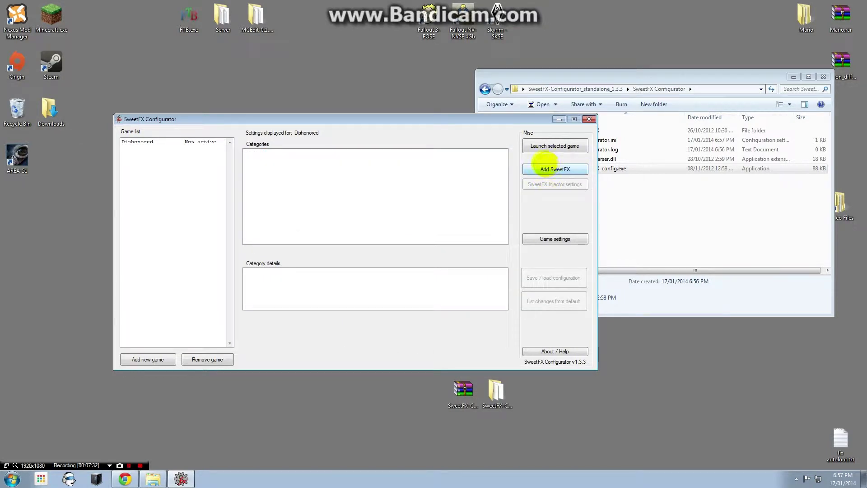
left_click(546, 167)
left_click(545, 167)
left_click(545, 167)
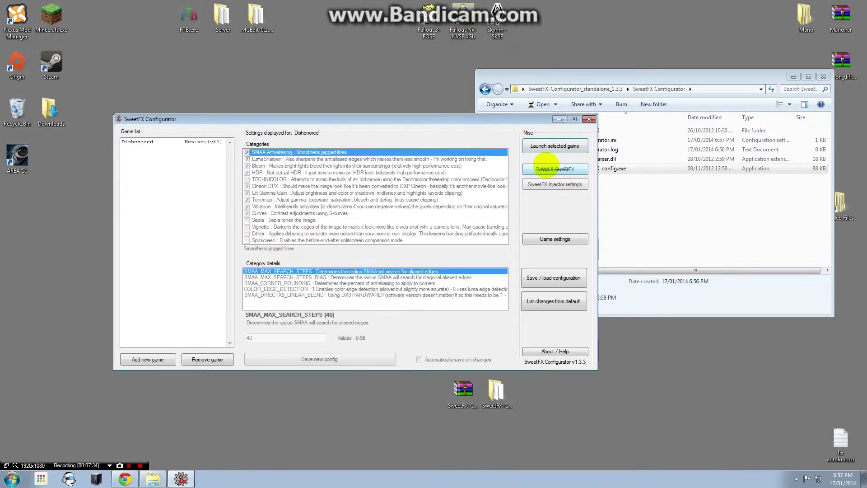
left_click(545, 167)
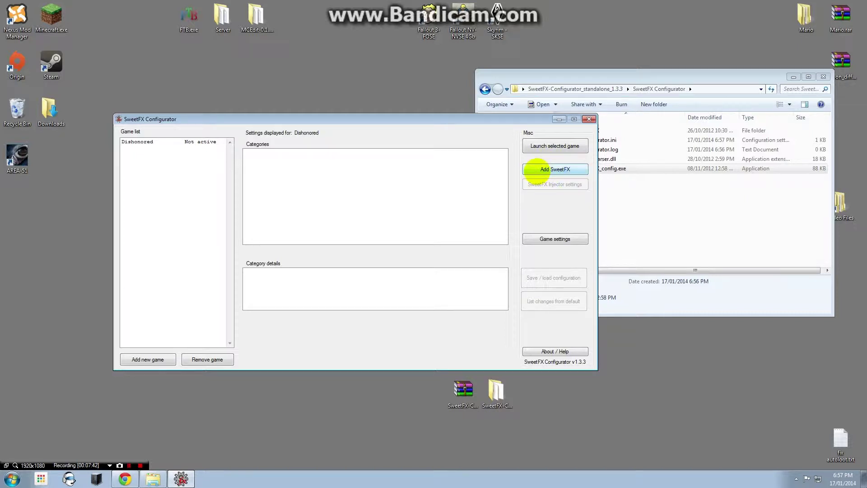
left_click(538, 168)
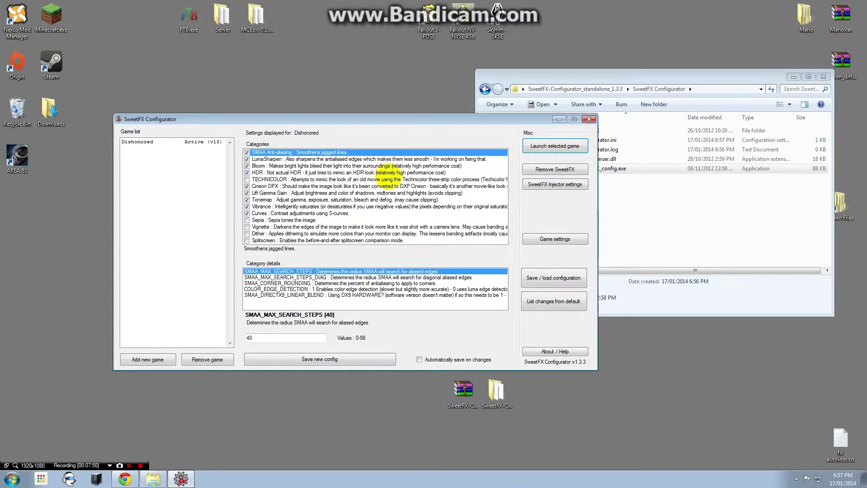
Step: Browse the TECHNICOLOR, Bloom, Dither, Splitscreen, Vignette and Sepia categories, then glance at Game settings
left_click(387, 179)
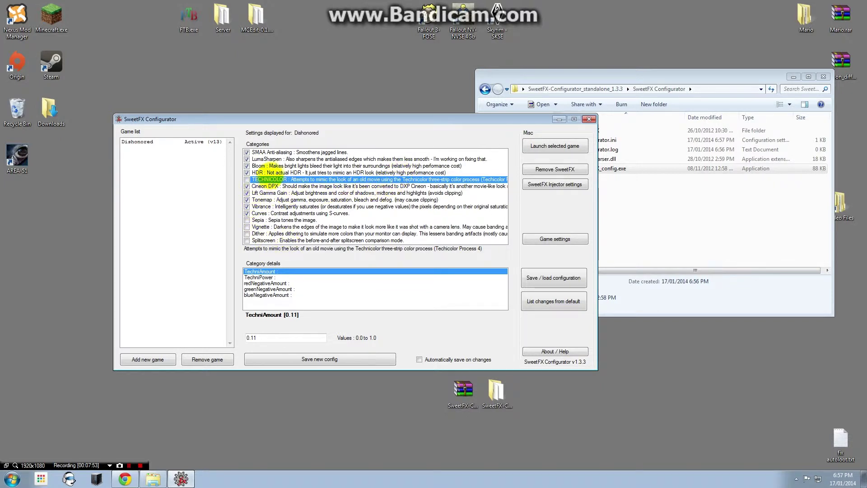
left_click(267, 165)
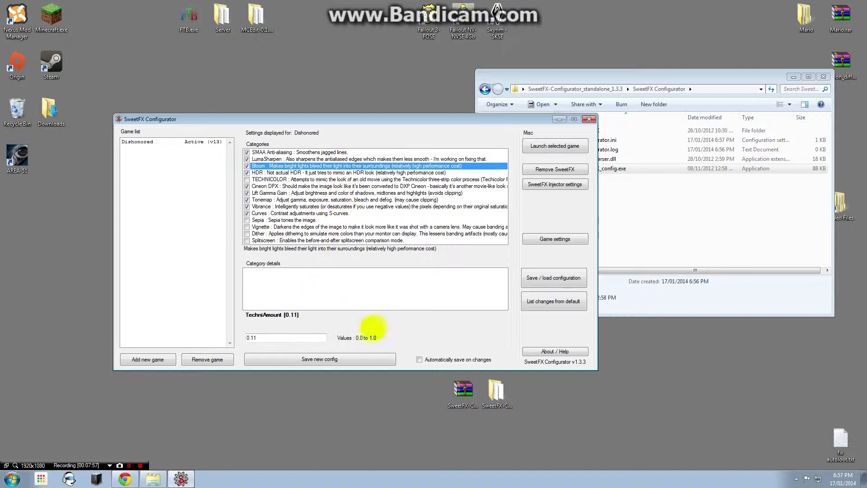
left_click(292, 234)
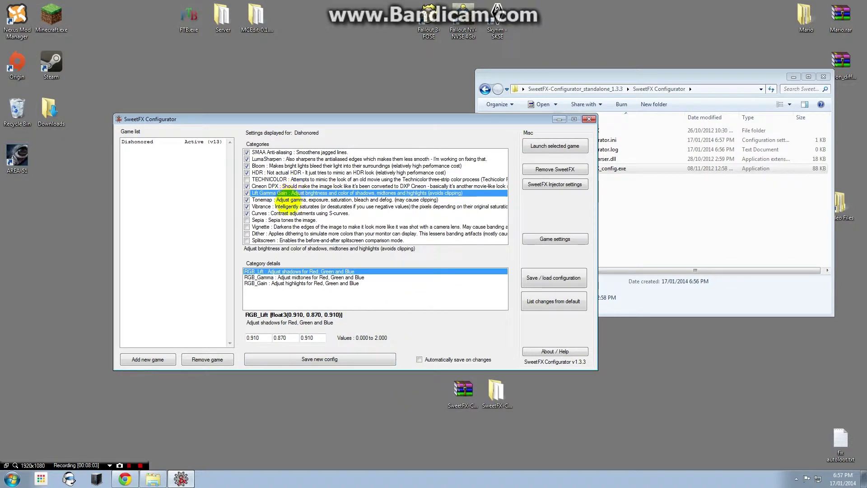
left_click(285, 240)
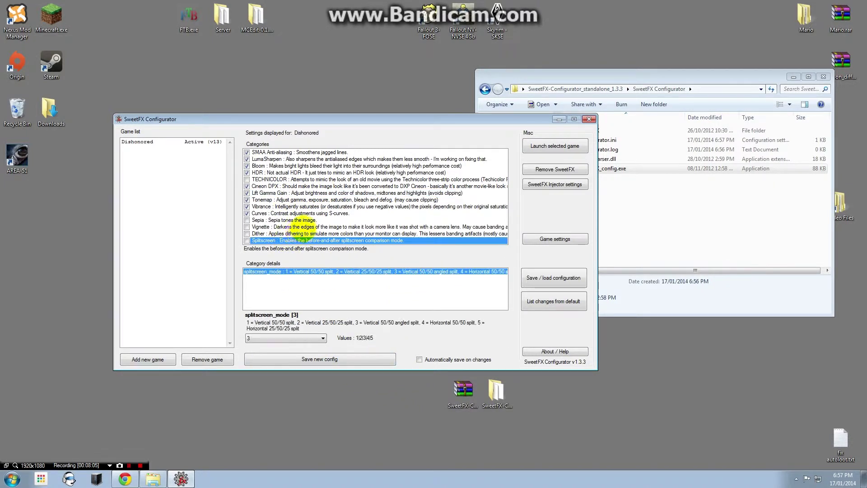
left_click(305, 226)
left_click(311, 240)
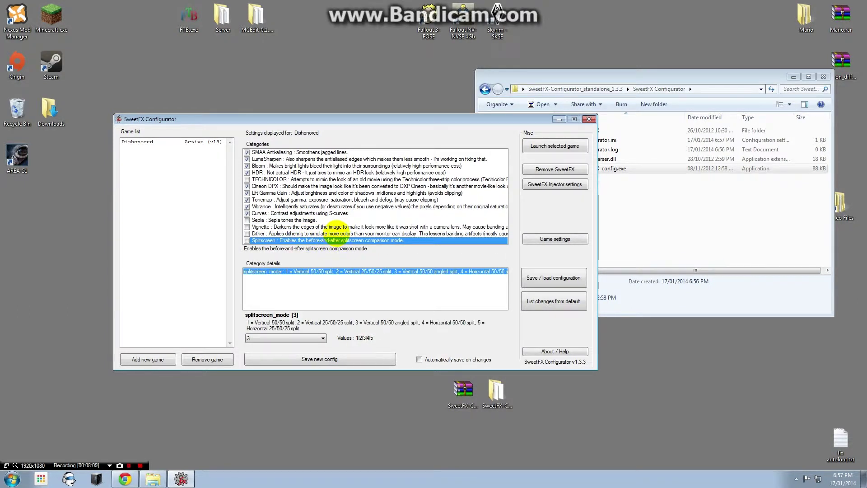
left_click(341, 227)
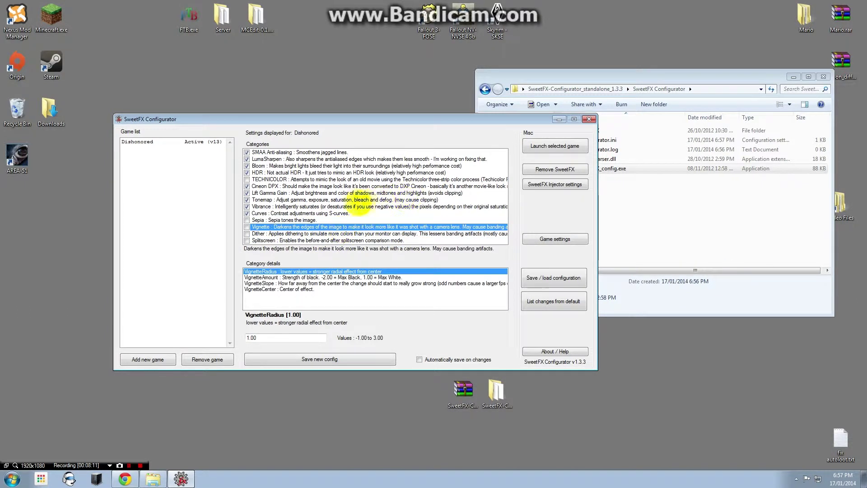
left_click(317, 220)
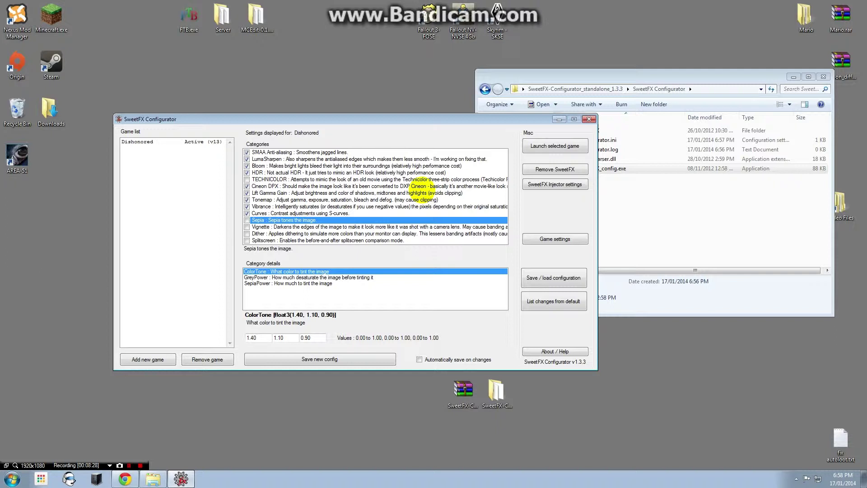
left_click(555, 238)
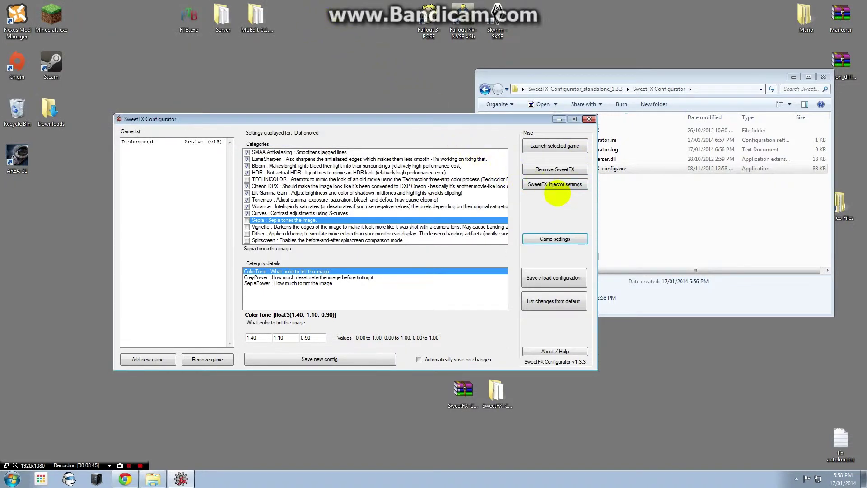
Step: In SweetFX Injector settings, rebind the Save screenshot key to U (85)
left_click(553, 184)
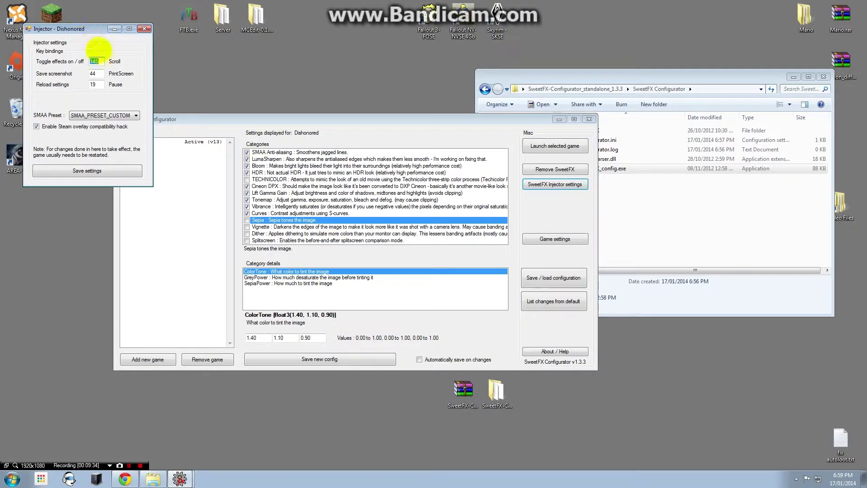
left_click(96, 73)
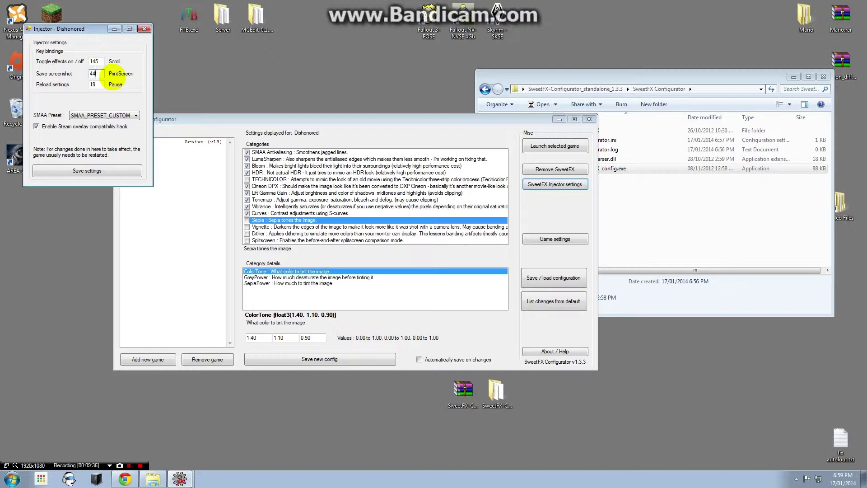
key("u")
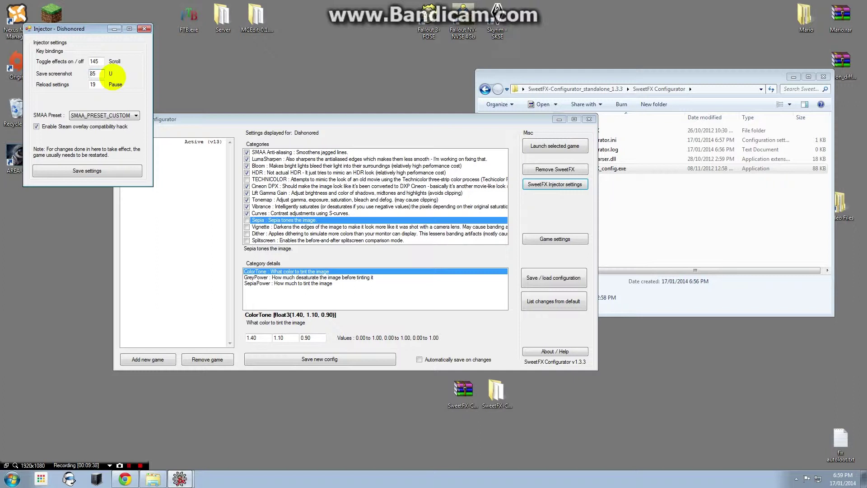